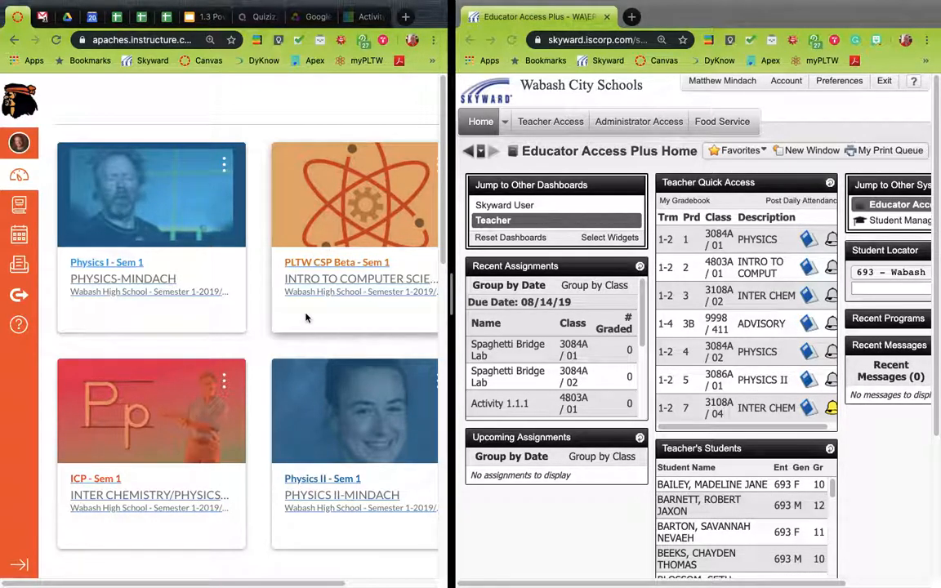
Open the gradebook for the period 2 Intro to Computer Science class and go to its categories
left_click(809, 279)
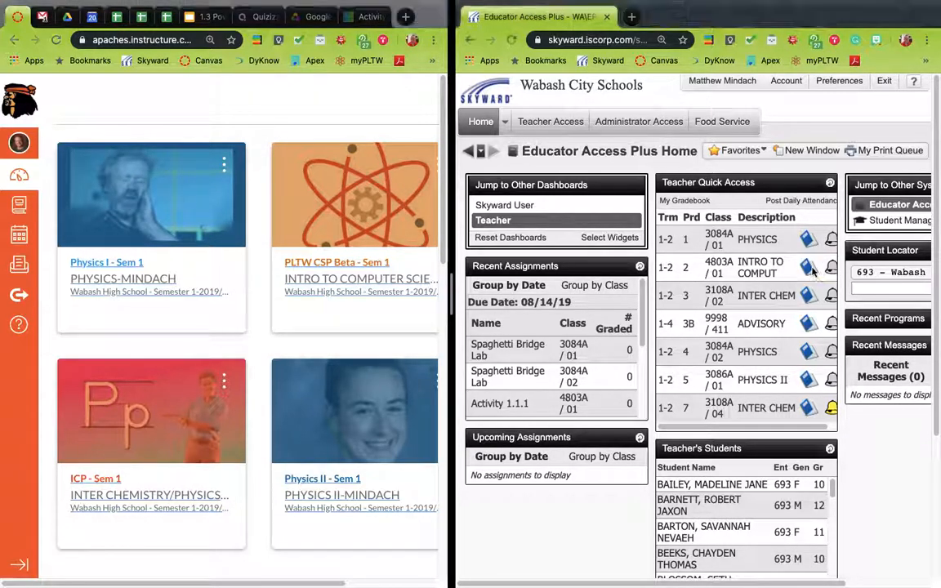
left_click(810, 279)
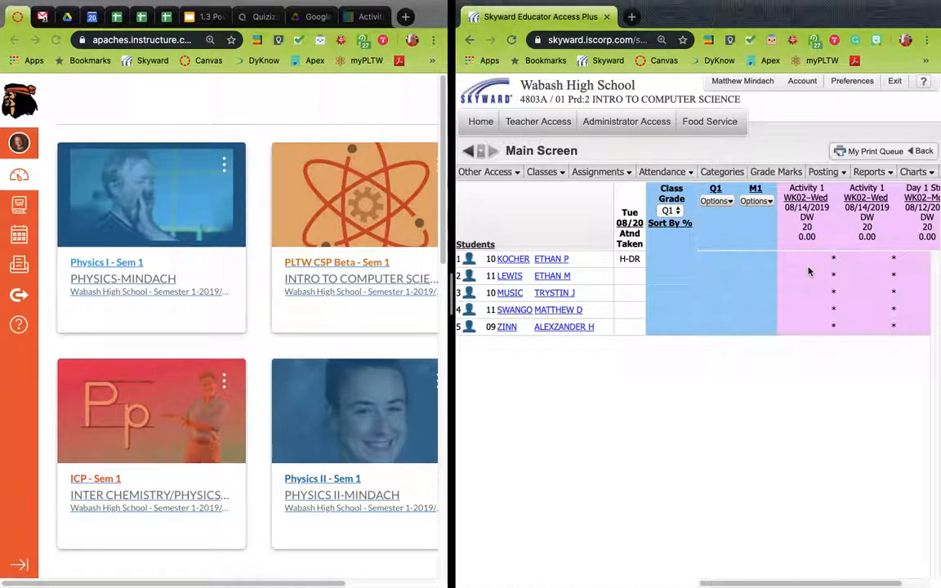
left_click(723, 172)
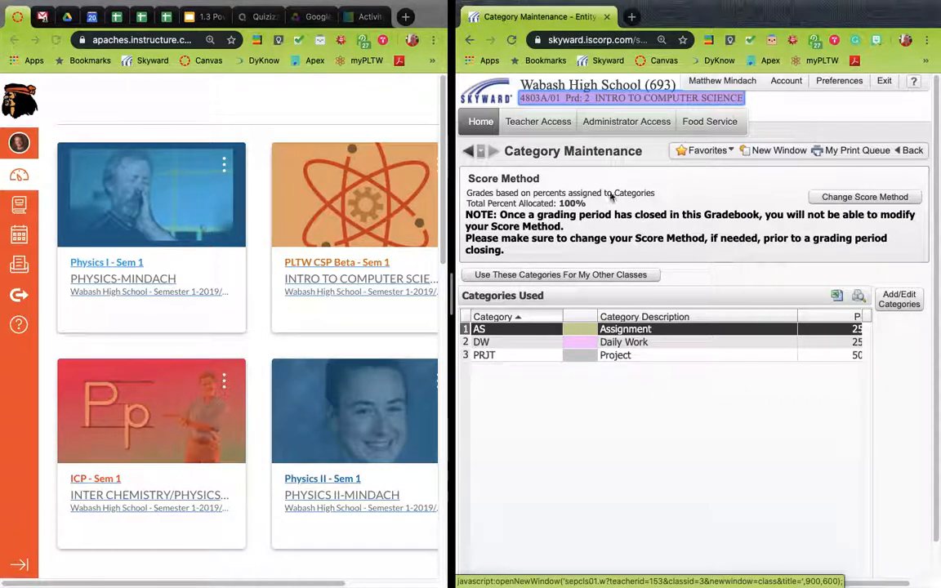
Change the class's score method to use total points to calculate grades and save it
left_click(866, 199)
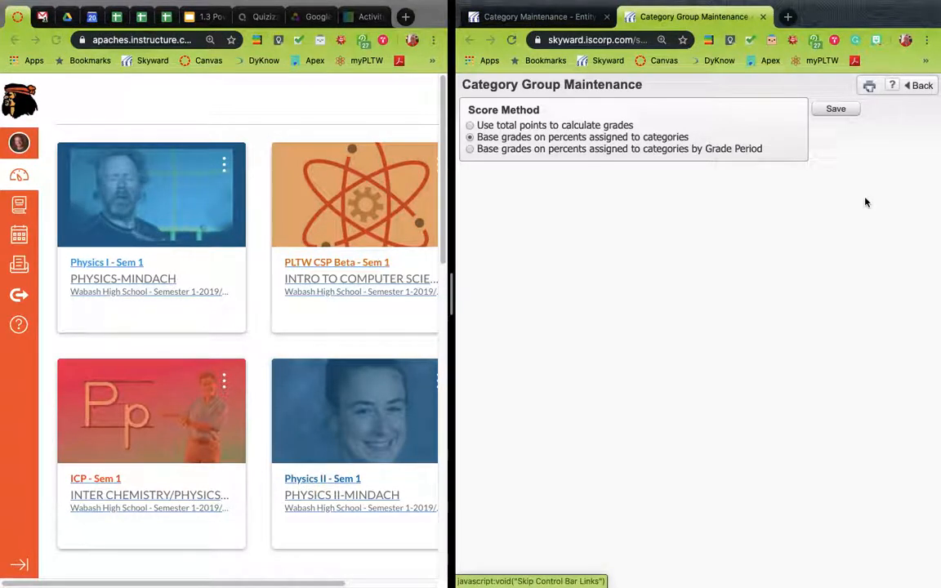
left_click(471, 125)
left_click(836, 109)
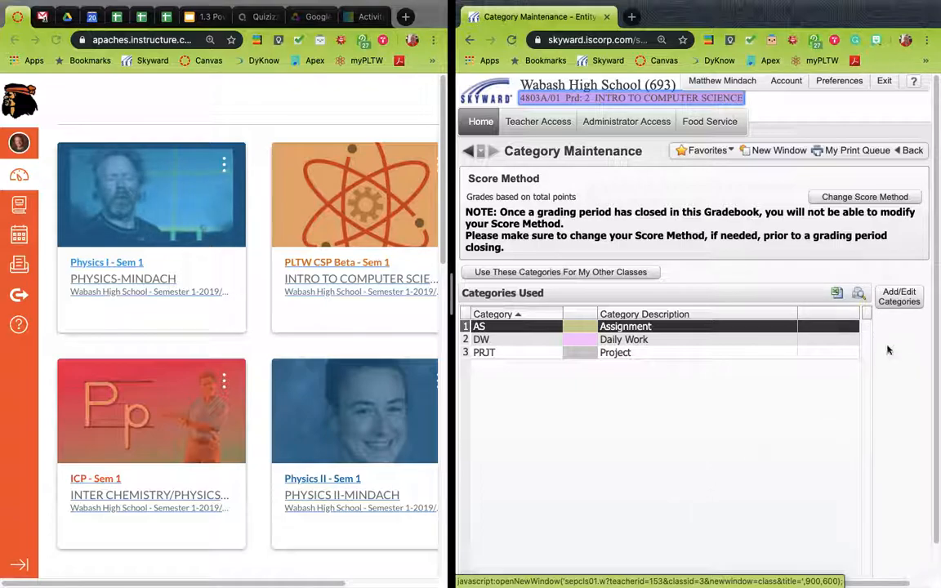
Review which categories are included for the class and save the category list
left_click(902, 296)
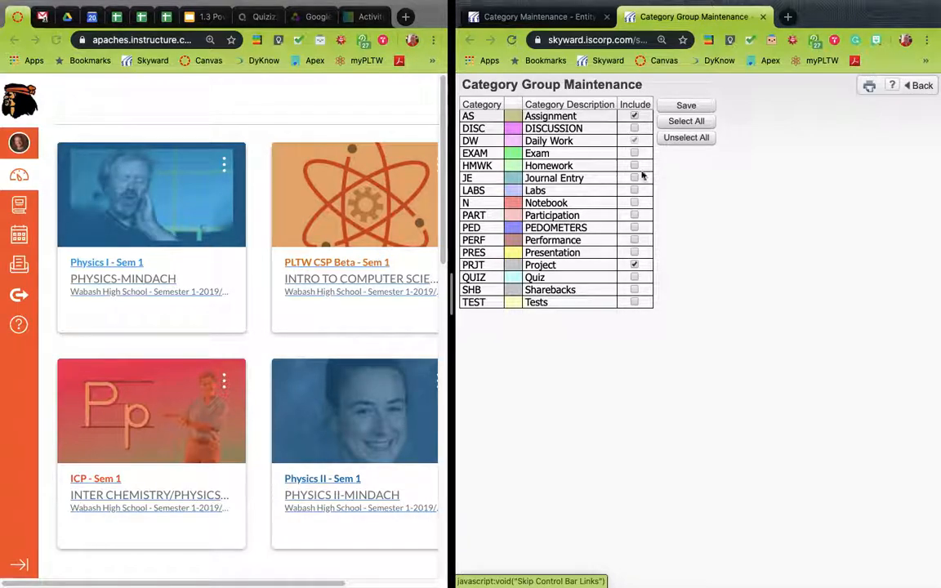
left_click(694, 106)
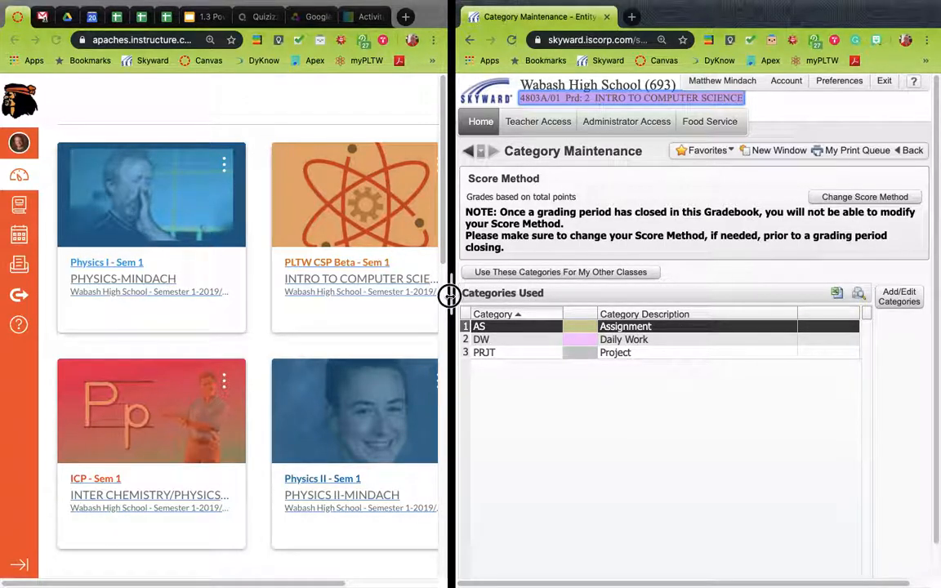
Open the Assignments page of the PLTW CSP Beta - Sem 1 course in Canvas
left_click_drag(449, 297, 527, 285)
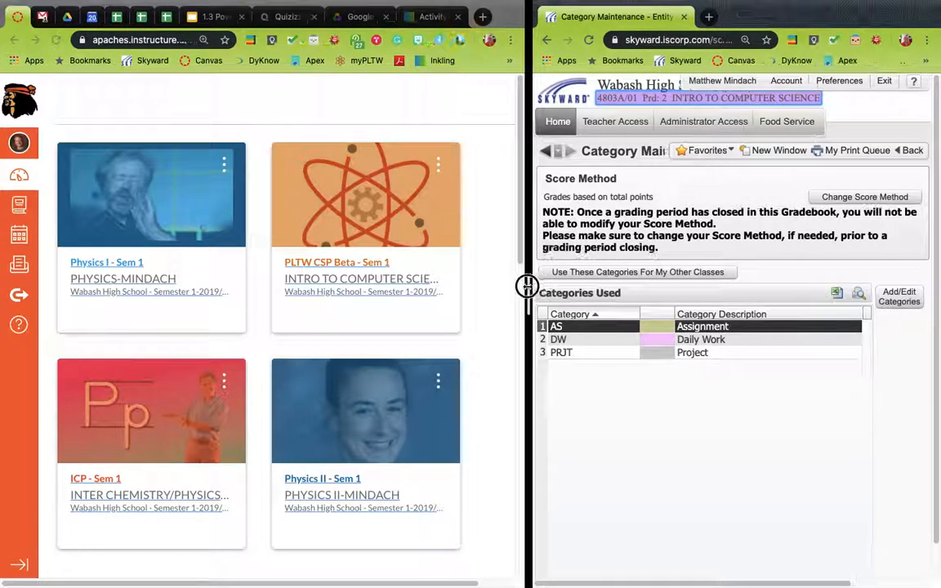
left_click(316, 267)
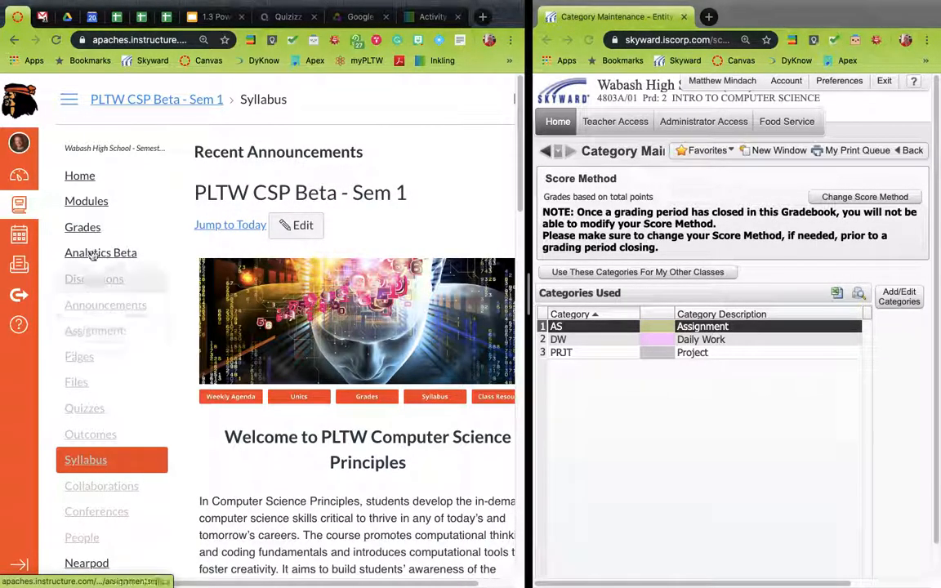
left_click(105, 337)
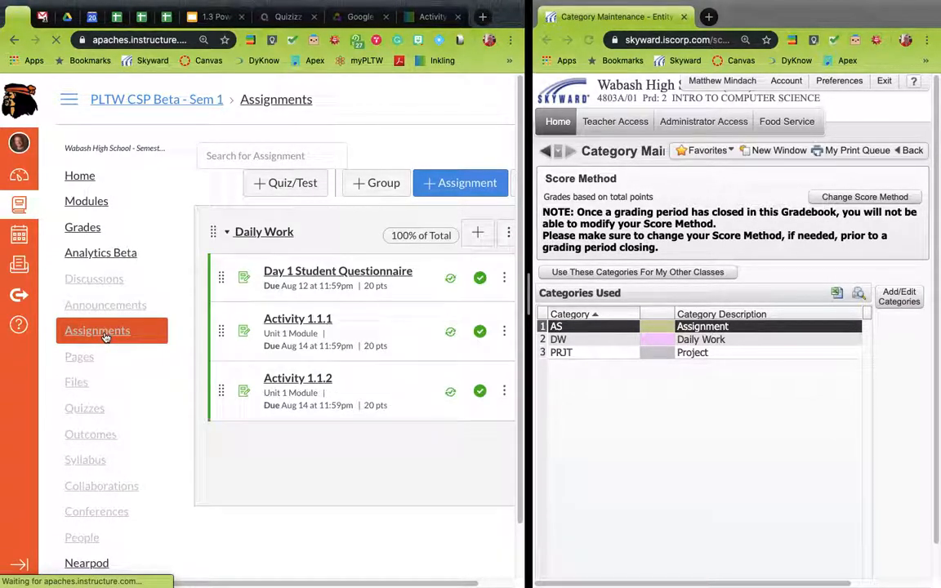
left_click(69, 109)
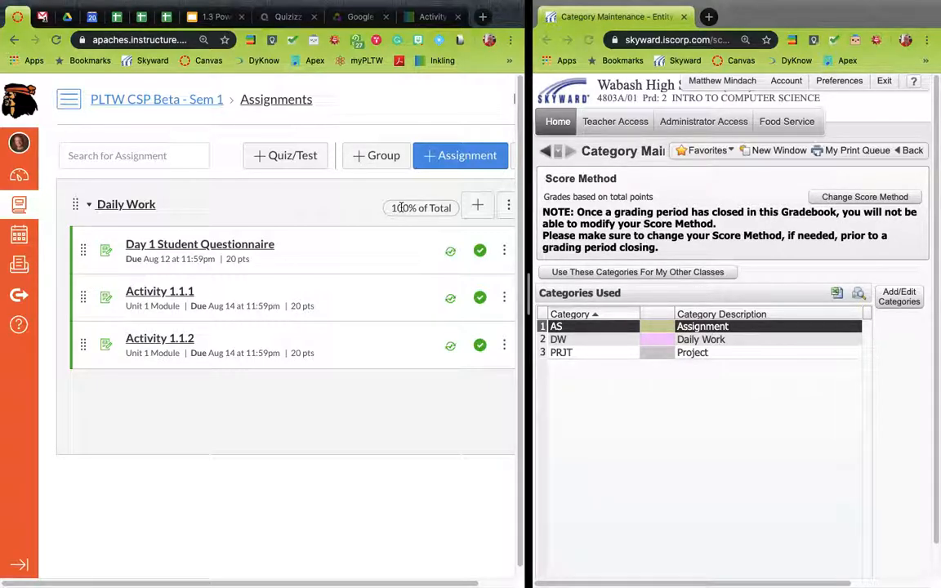
Turn off weighting the final grade by assignment groups and save the setting
scroll(434, 191, "right", 3)
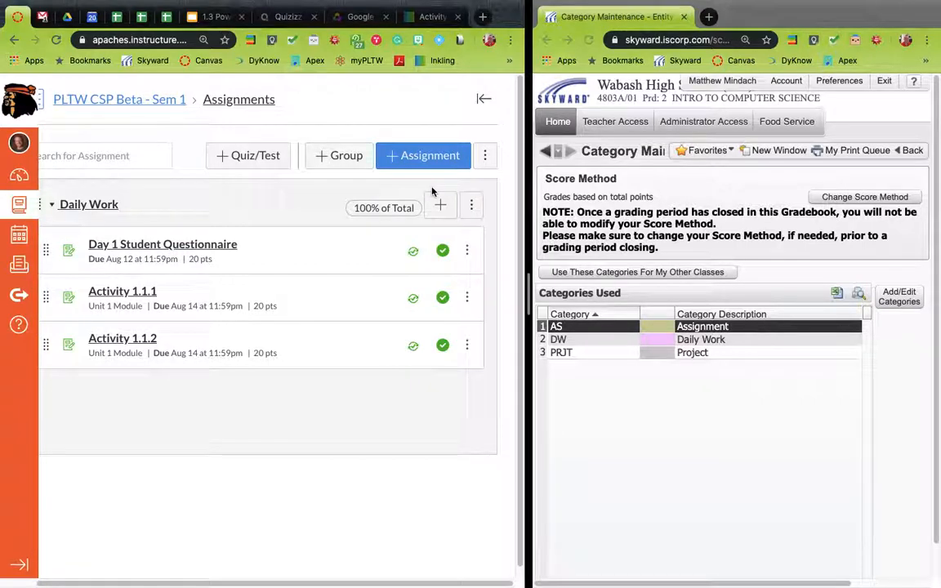
left_click(486, 162)
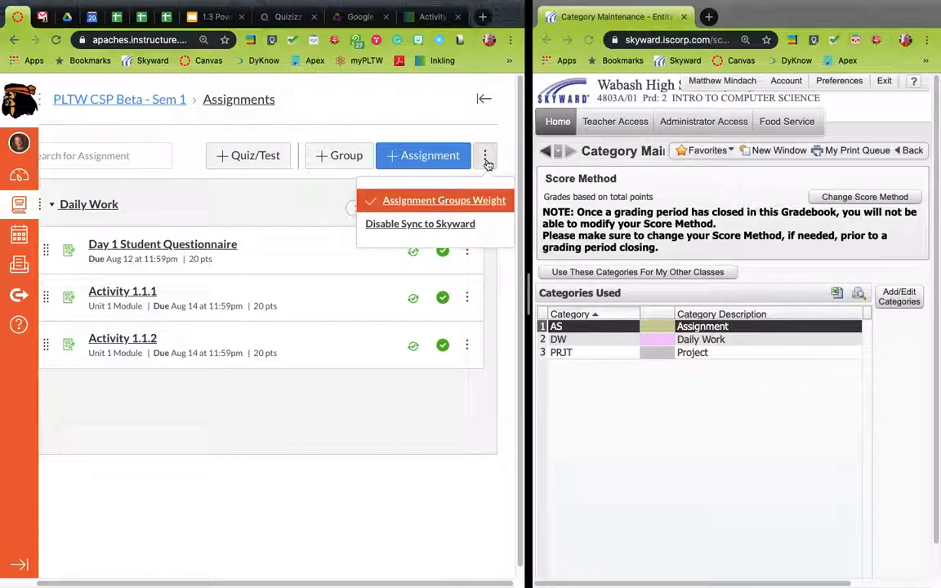
left_click(433, 204)
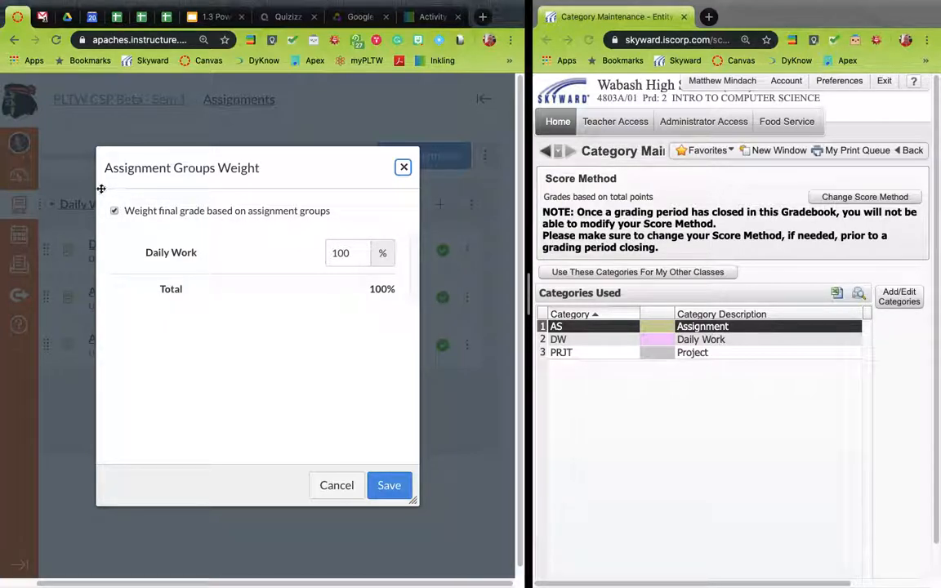
left_click(115, 214)
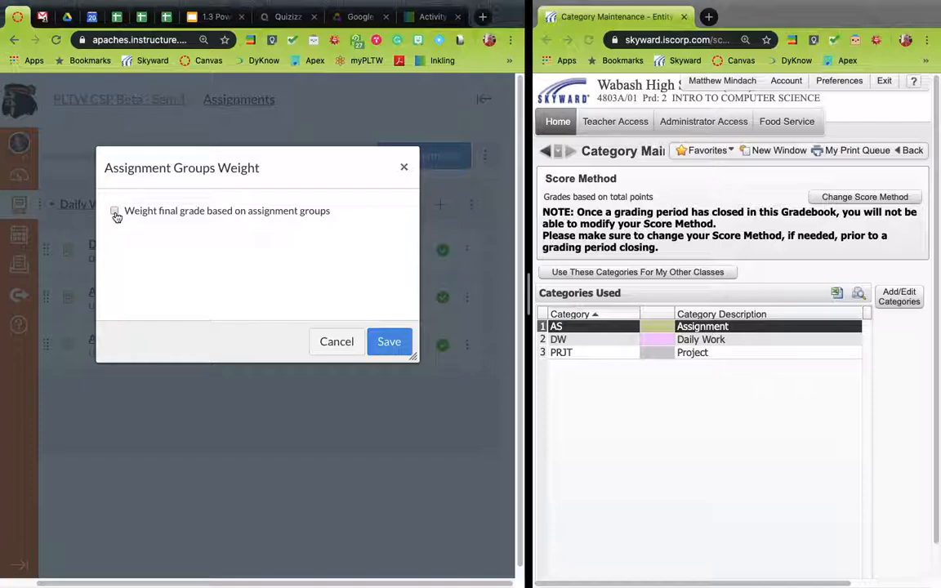
left_click(397, 350)
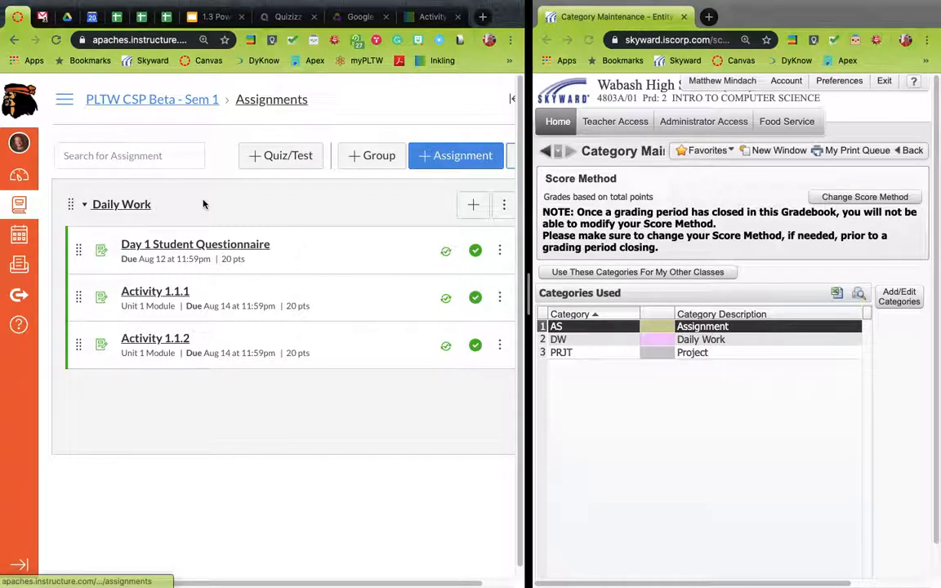
Add a new assignment group named Assignment
scroll(205, 205, "right", 1)
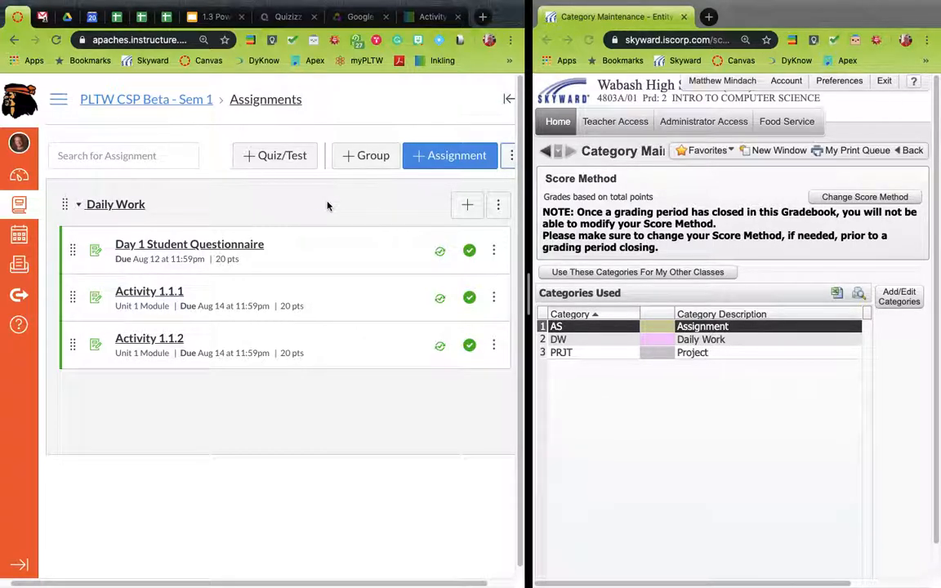
left_click(353, 160)
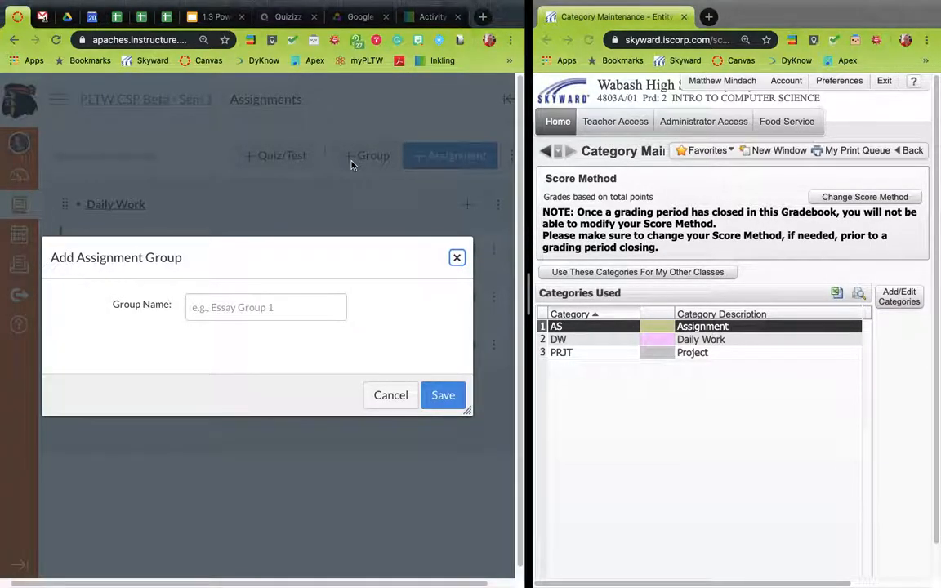
left_click(263, 306)
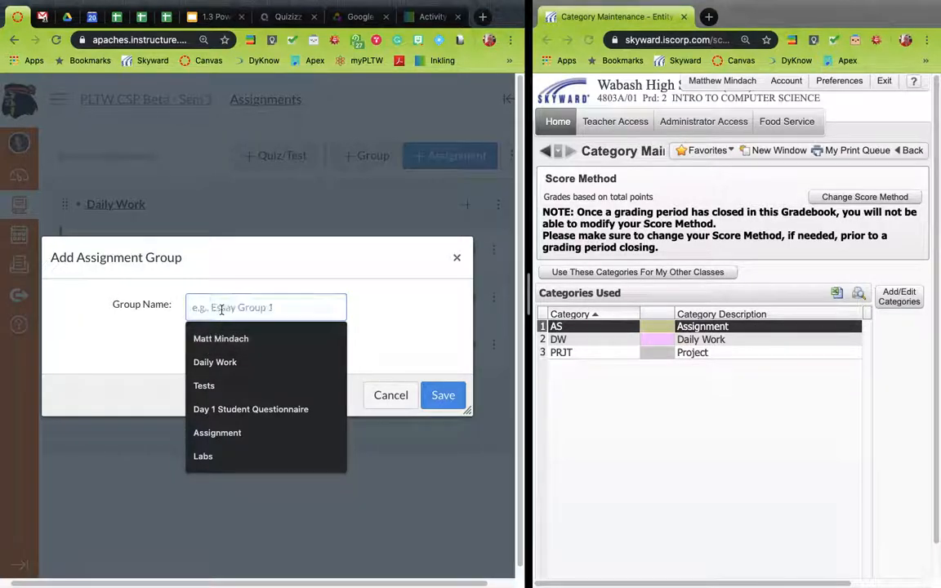
type("Assi")
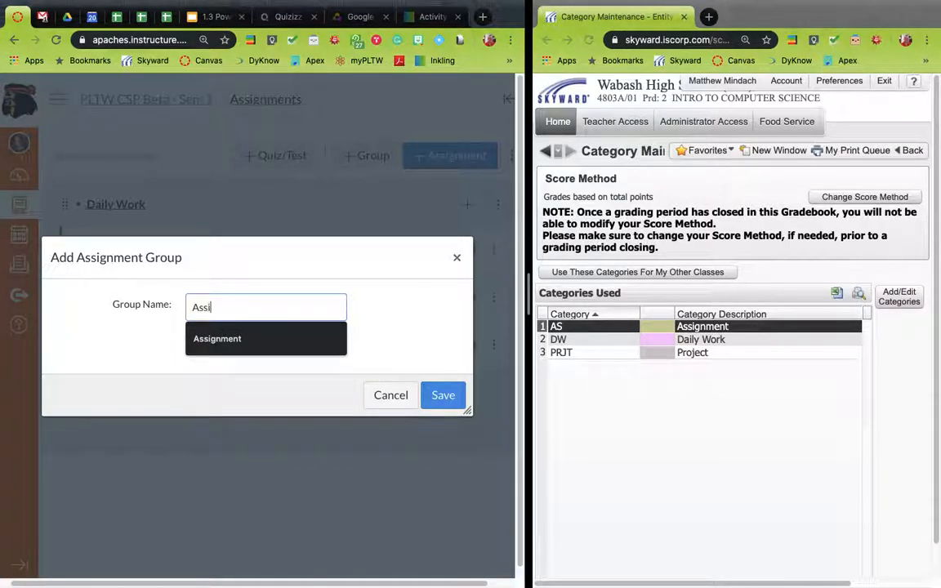
type("gnment")
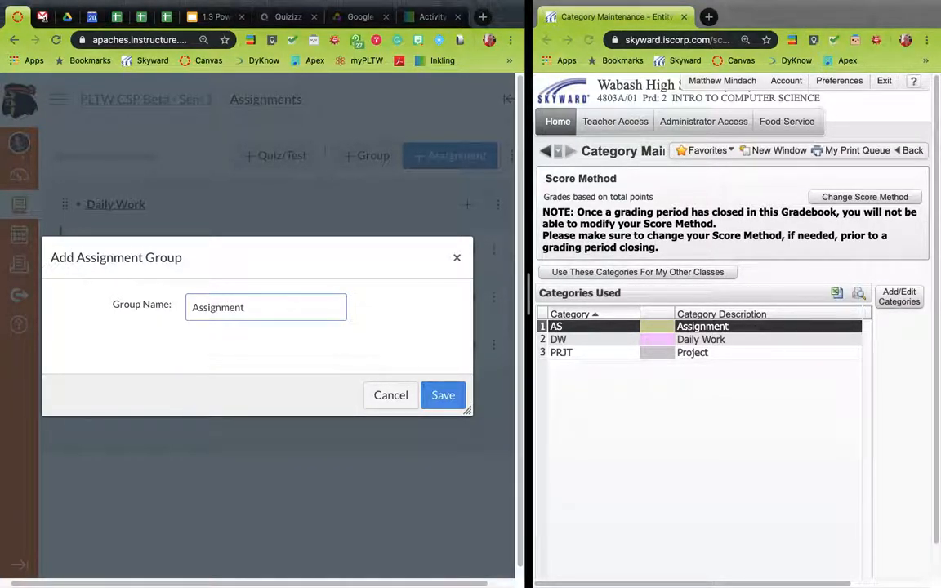
left_click(444, 396)
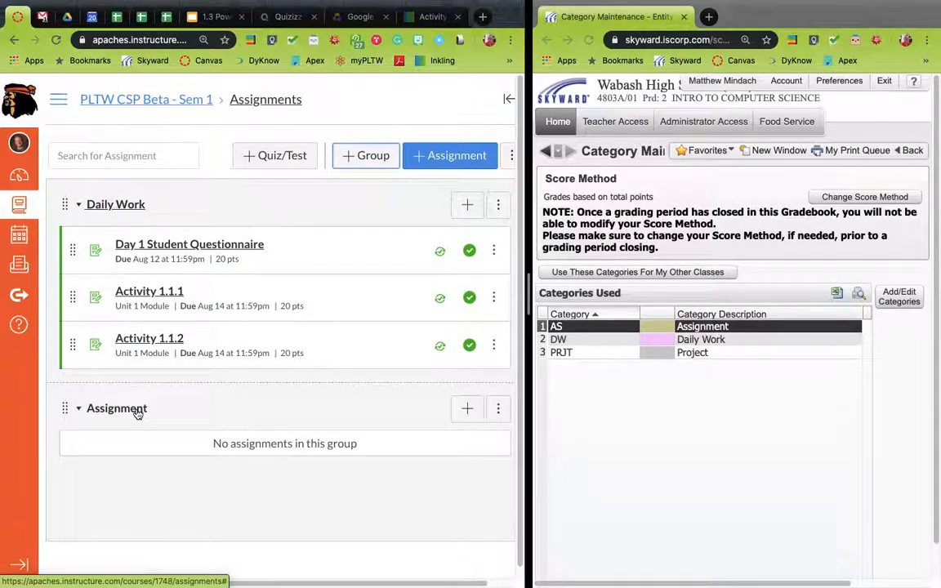
Add a new assignment group named Project
left_click(370, 157)
left_click(272, 309)
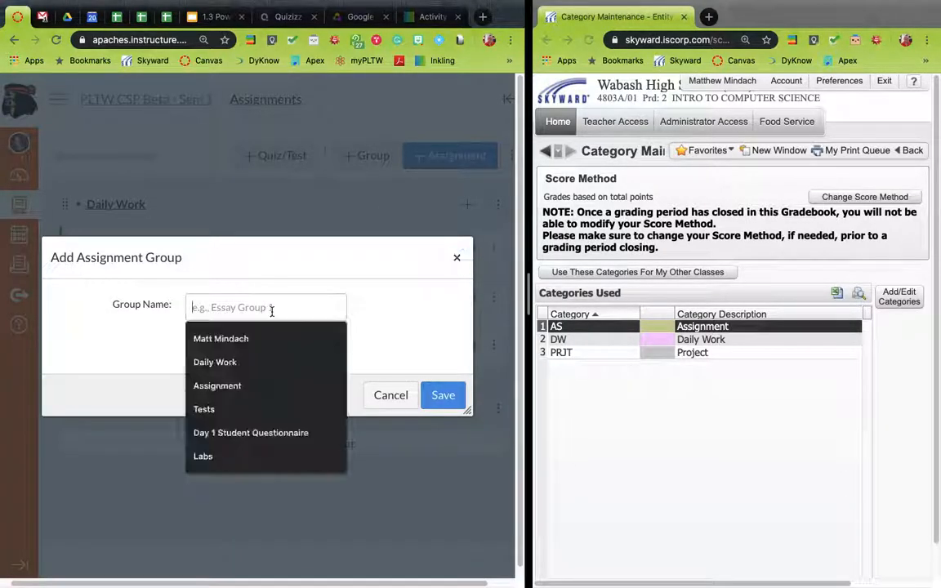
type("P")
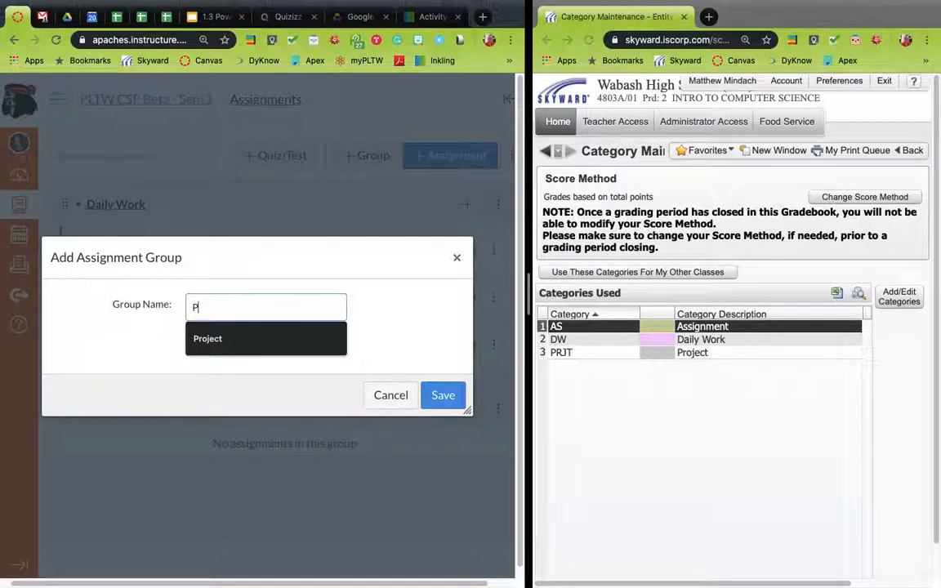
type("roject")
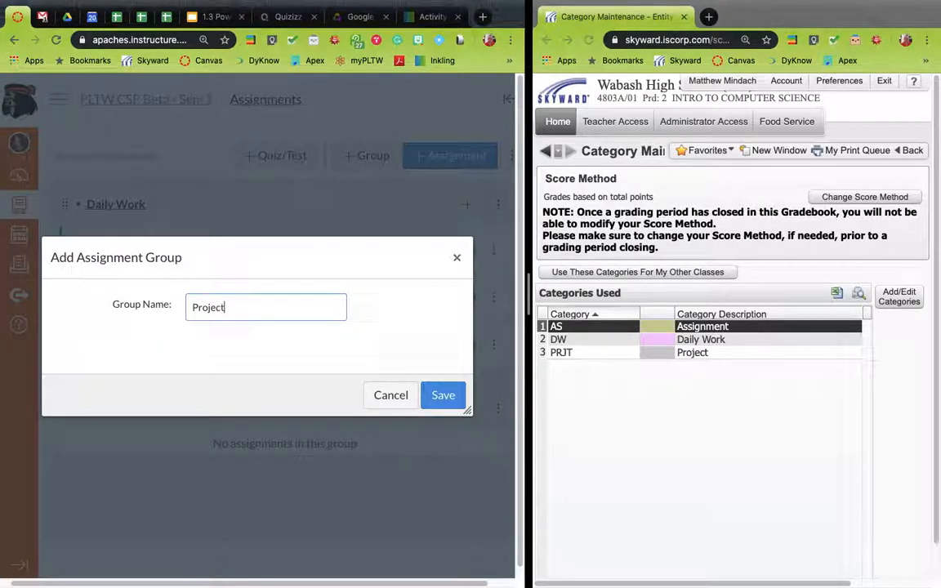
left_click(446, 404)
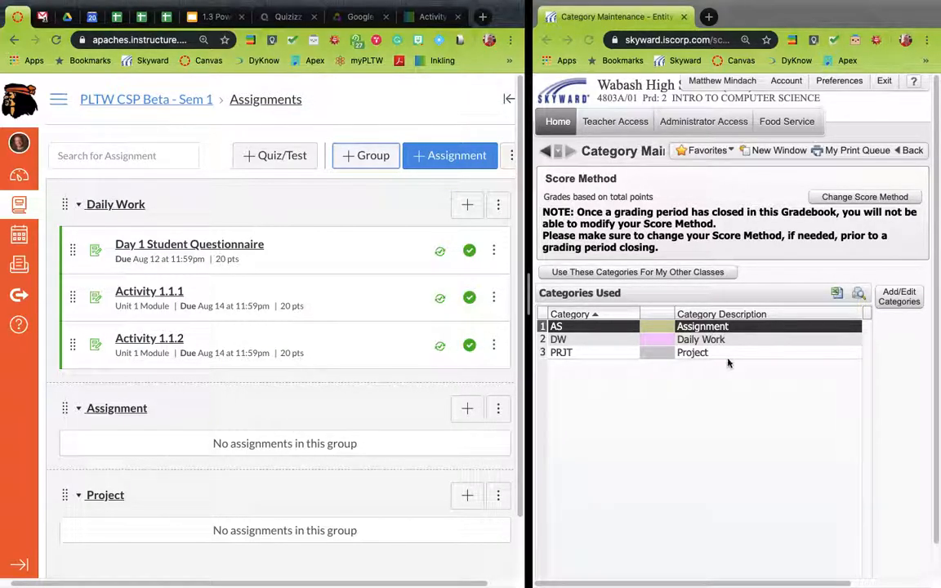
Start a new assignment in the Assignment group named Test Assignment #1
scroll(384, 401, "down", 1)
scroll(384, 400, "up", 1)
scroll(384, 400, "down", 1)
scroll(384, 400, "up", 1)
scroll(384, 400, "down", 1)
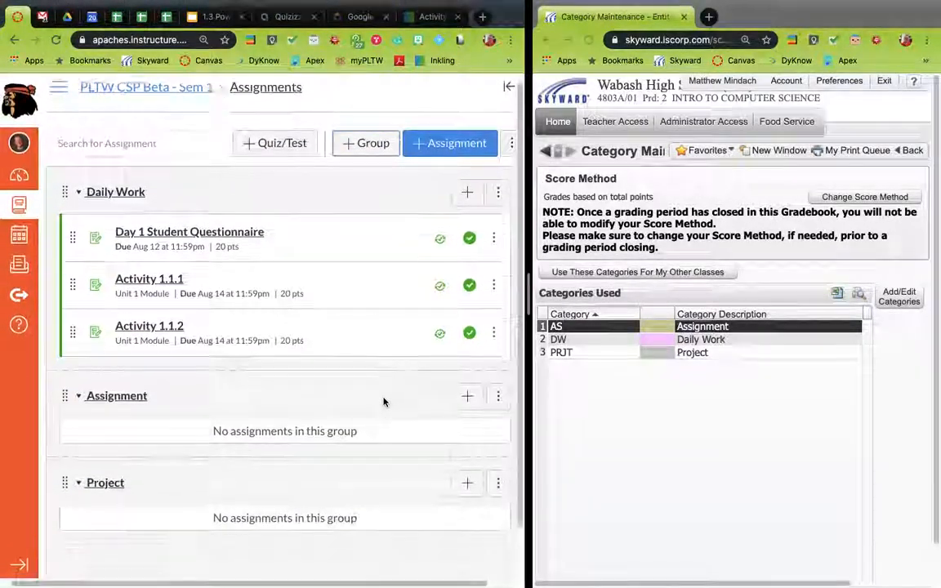
scroll(384, 400, "down", 2)
left_click(473, 343)
left_click(247, 309)
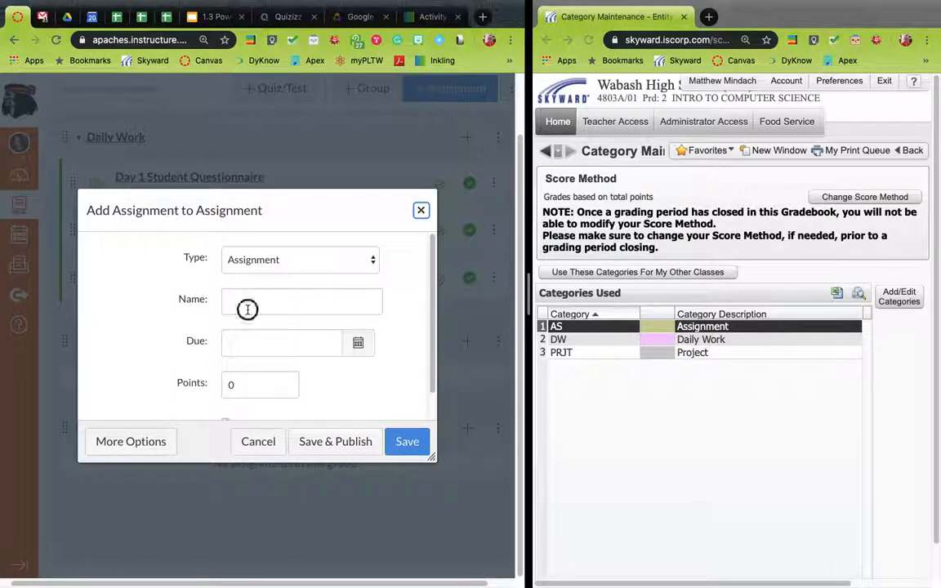
type("Test Assignment #1")
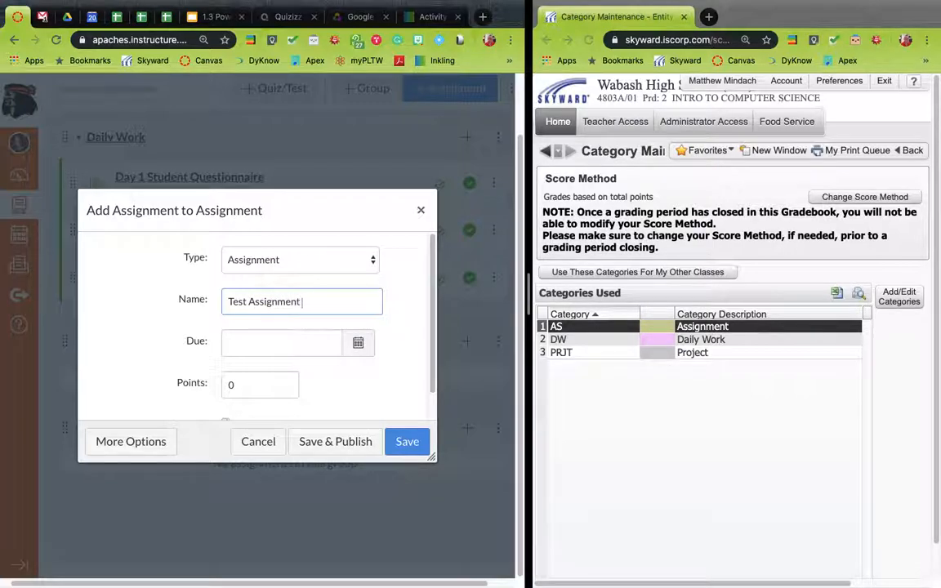
Set the assignment's due date to Aug 23, 2019 and its points to 20, then save and publish it
left_click(360, 343)
left_click(357, 473)
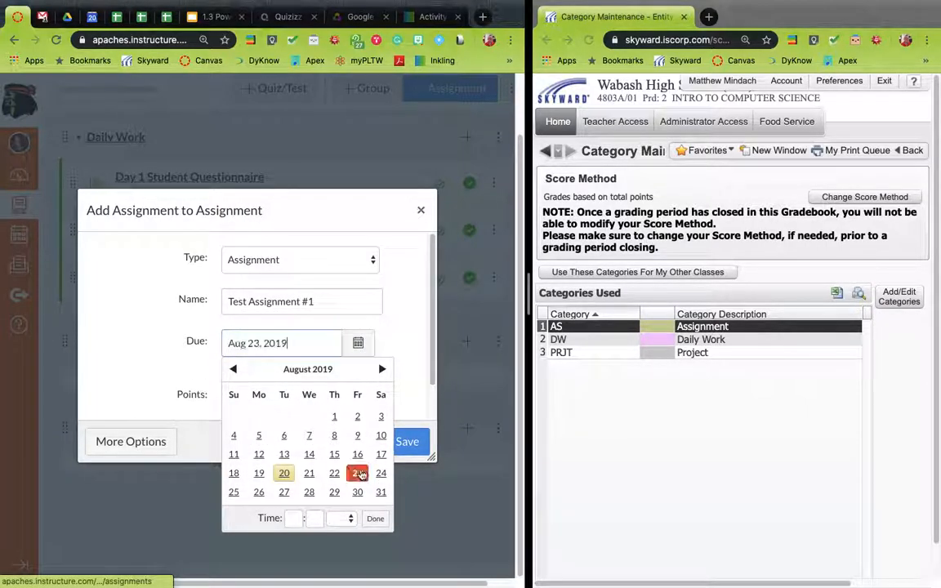
left_click(375, 517)
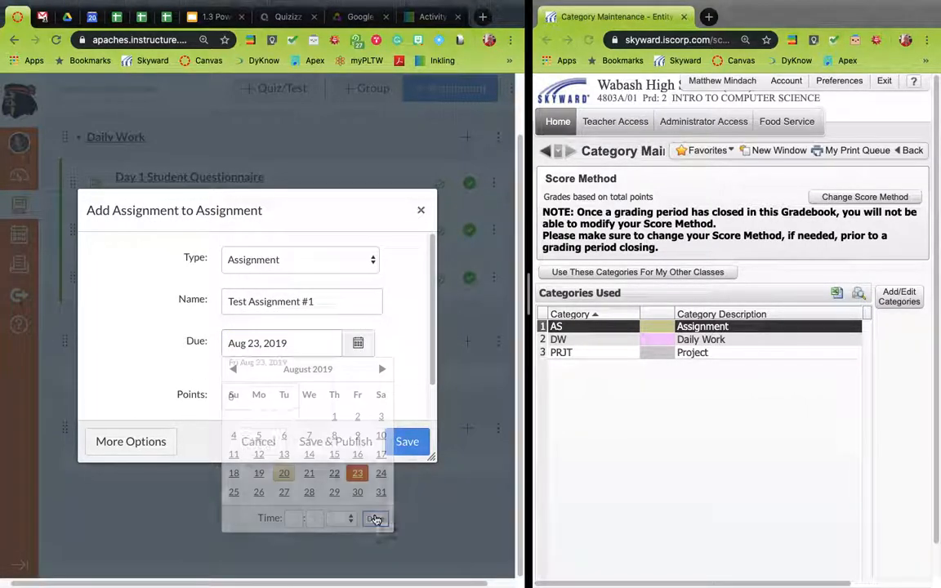
left_click(267, 406)
type("20")
scroll(327, 398, "down", 2)
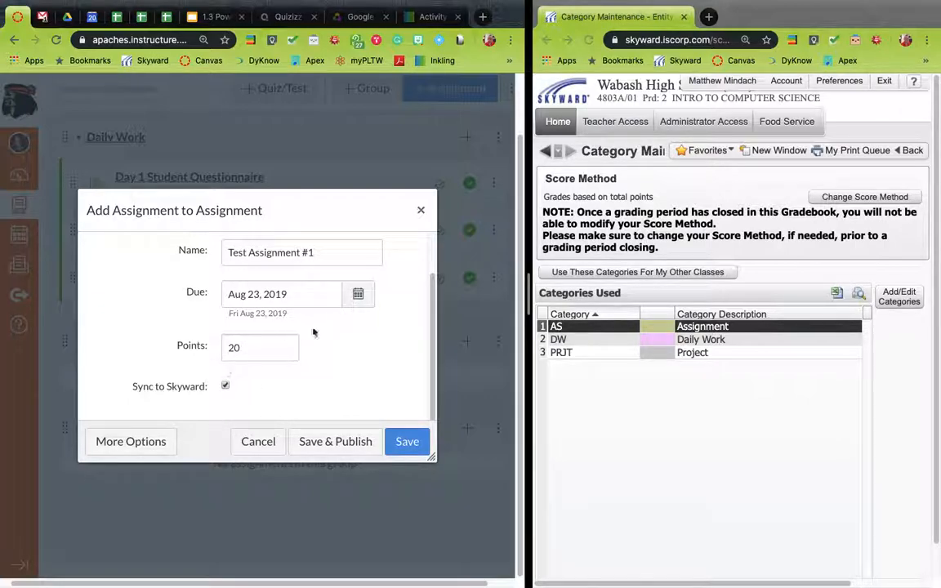
left_click(378, 447)
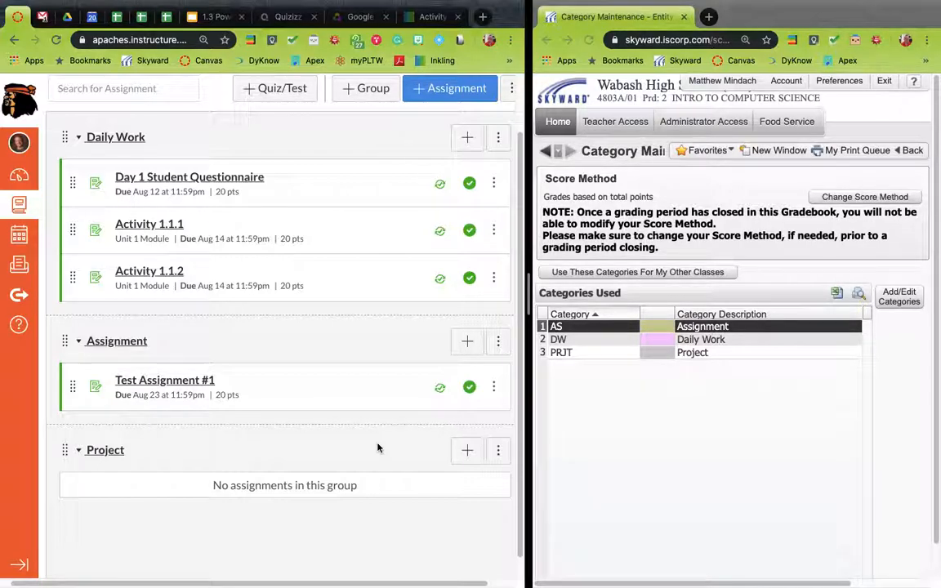
Start a new assignment in the Project group named Test Project
left_click(466, 450)
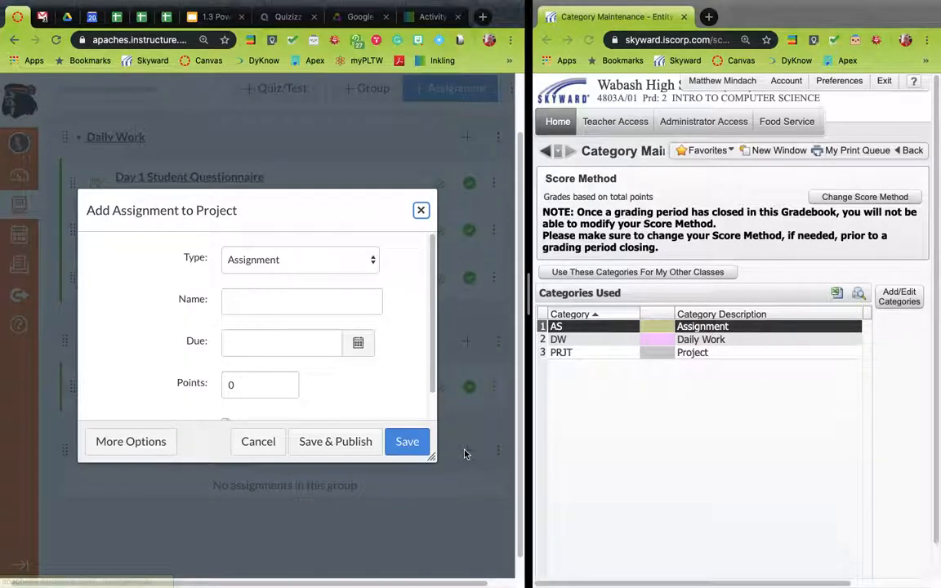
left_click(360, 301)
type("T")
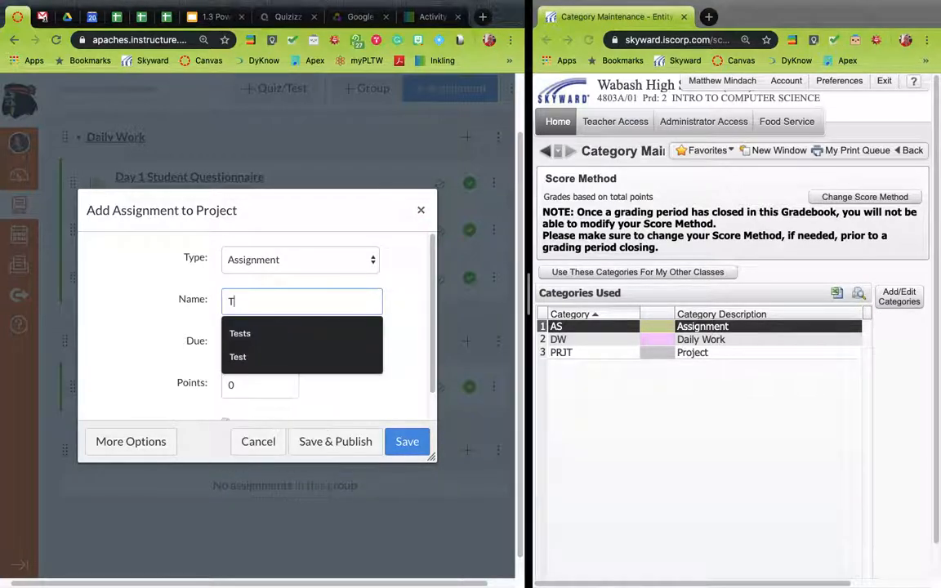
type("est Project")
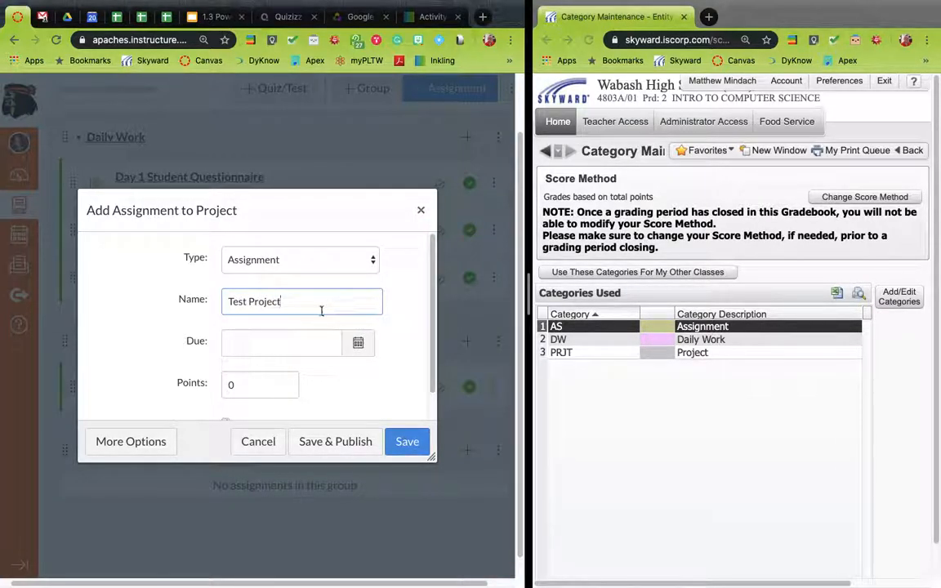
Set the assignment's due date to Aug 23, 2019 and its points to 172000, then save and publish it
left_click(358, 343)
left_click(358, 473)
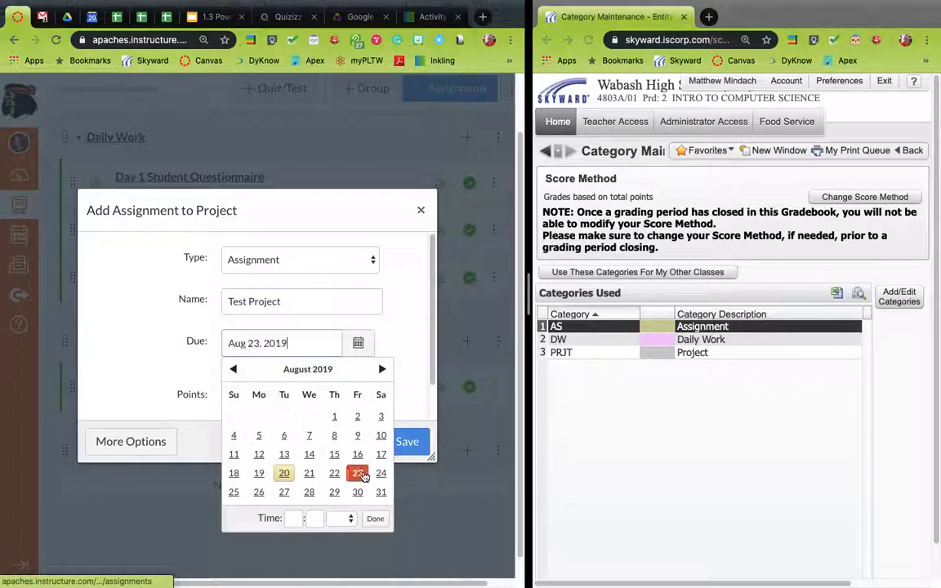
key("Tab")
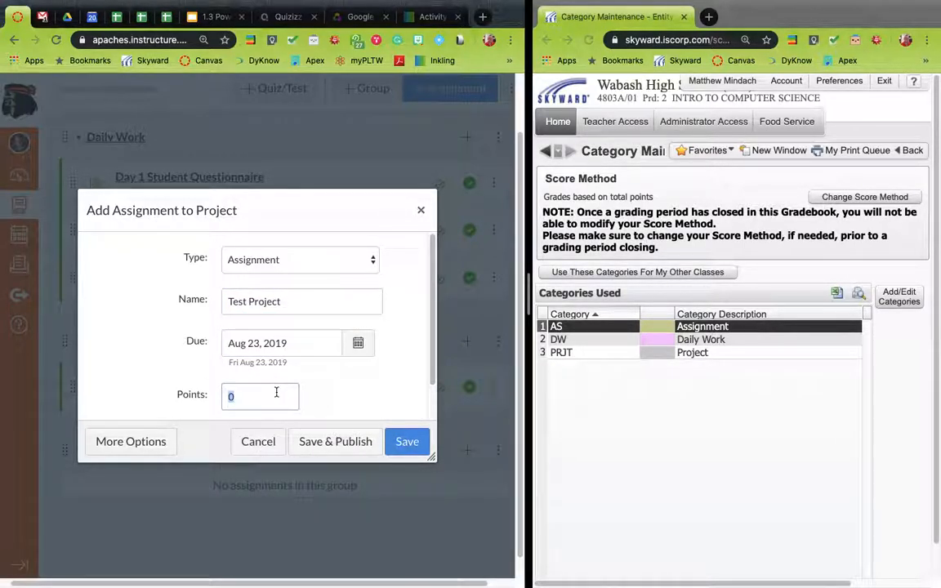
type("1")
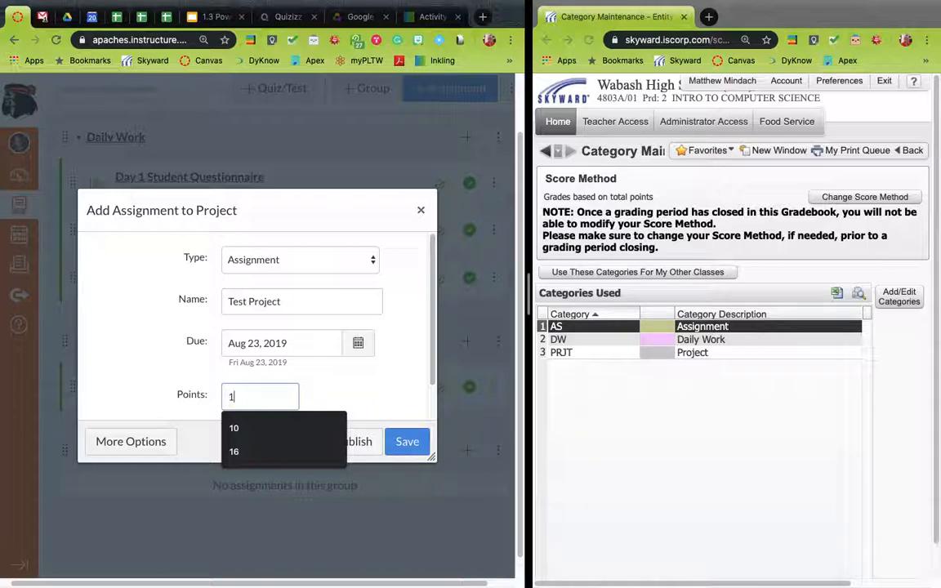
type("72000")
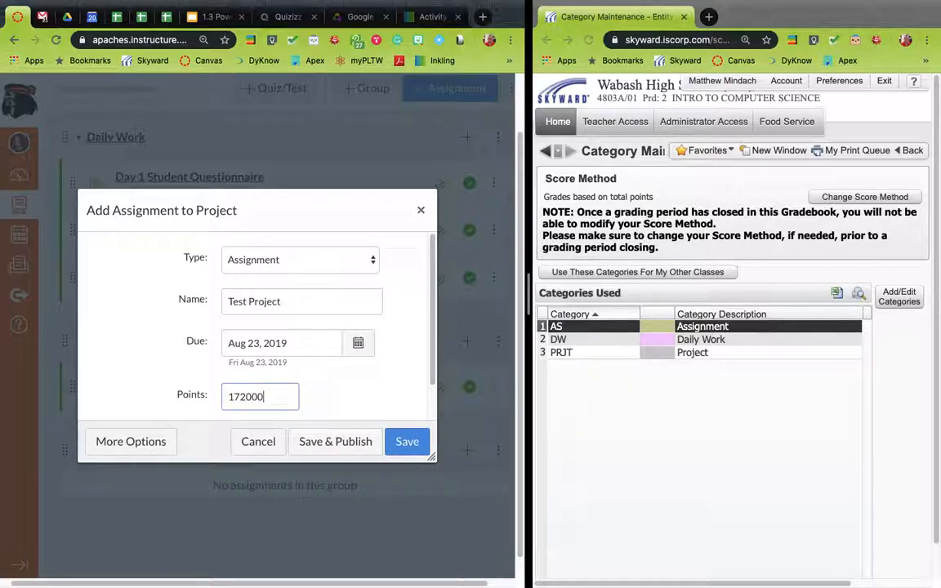
scroll(301, 414, "down", 1)
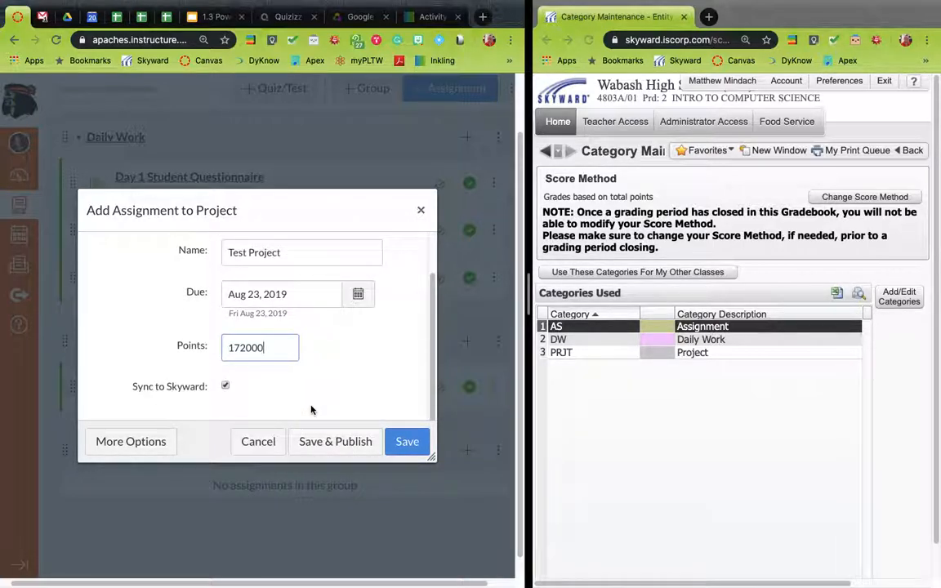
left_click(369, 441)
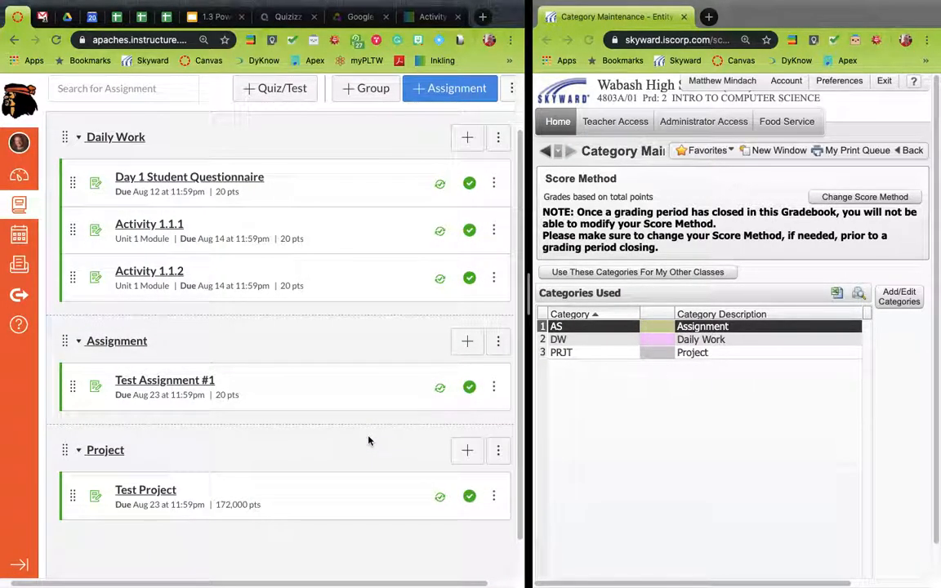
Return the Skyward window to its home dashboard
scroll(369, 441, "up", 2)
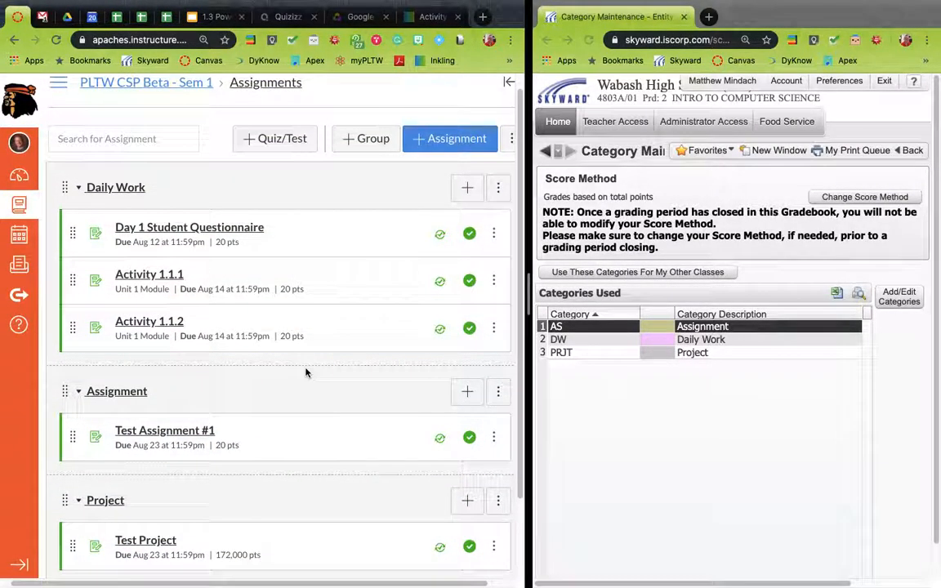
scroll(305, 372, "down", 2)
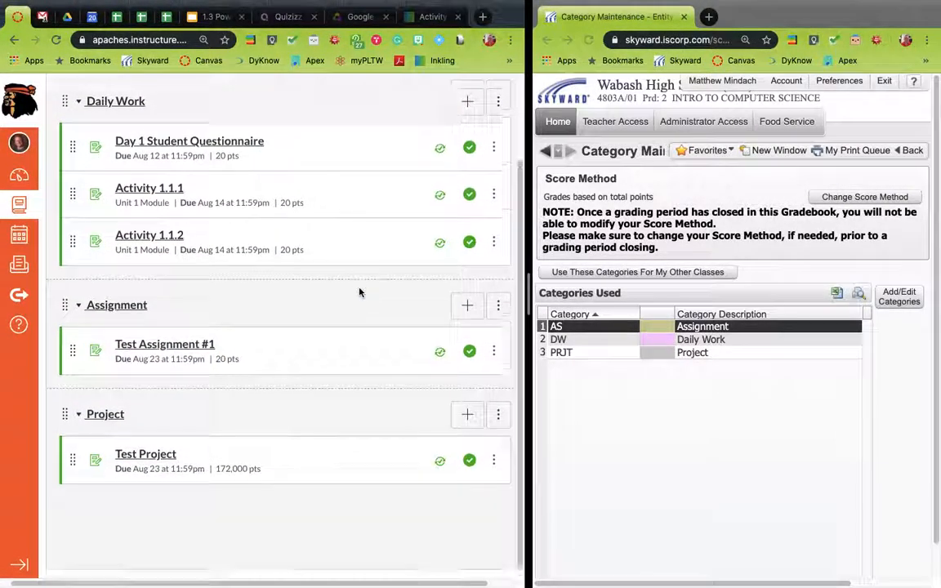
scroll(358, 292, "up", 2)
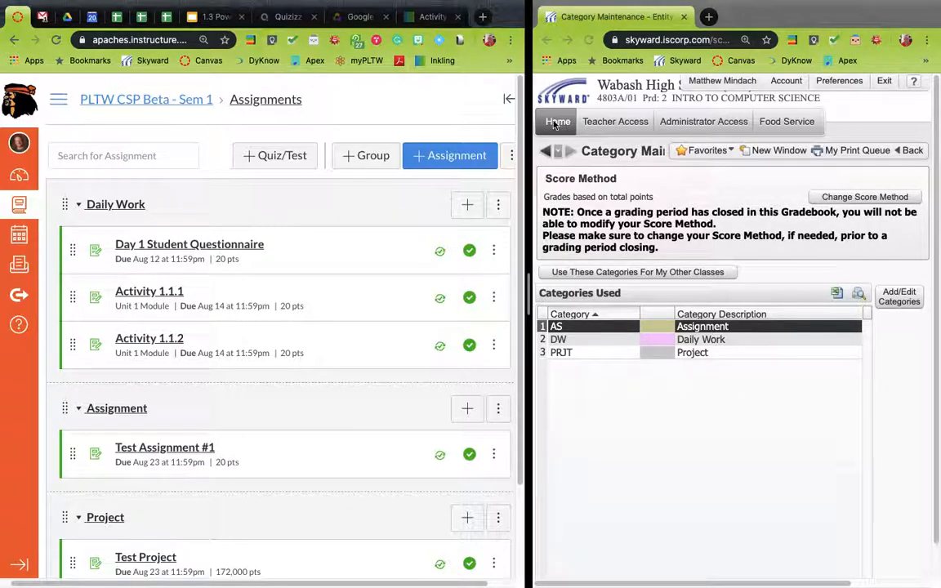
left_click(556, 123)
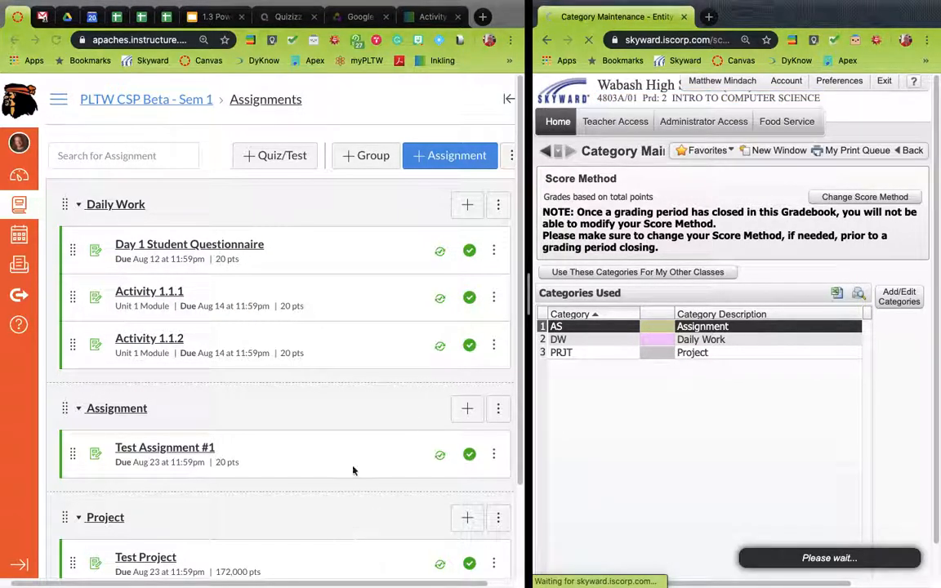
scroll(338, 414, "down", 1)
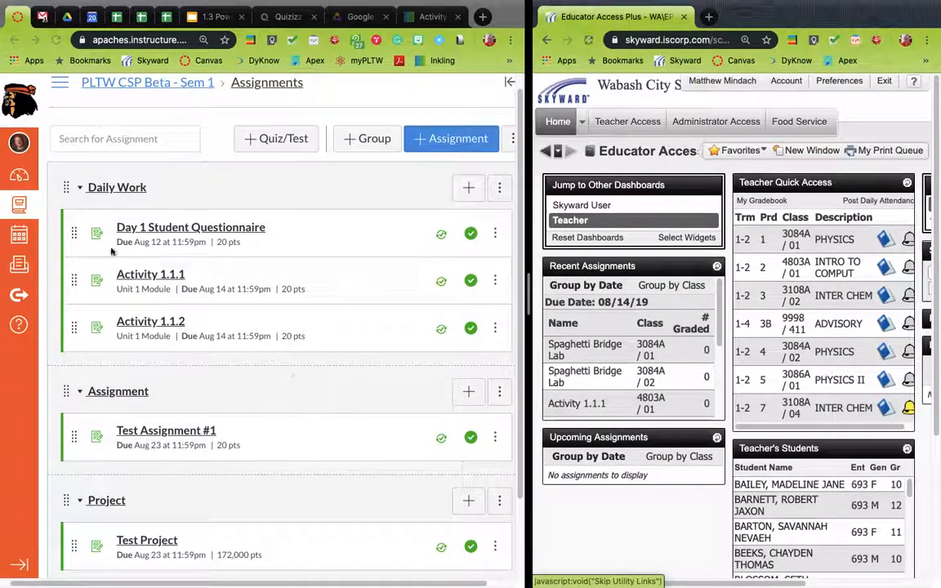
Open the course Grades page and scroll through the gradebook's assignment and group columns
left_click(58, 97)
left_click(59, 86)
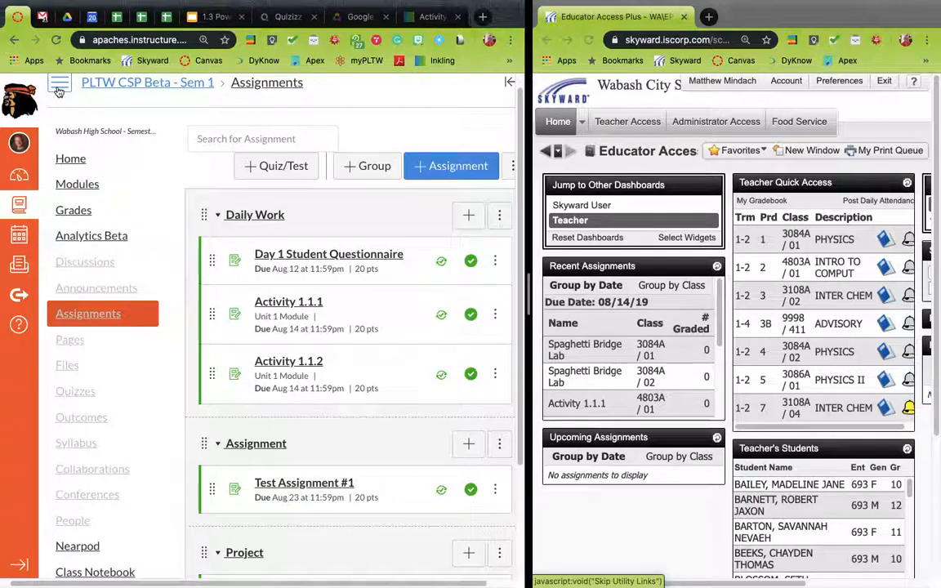
left_click(74, 214)
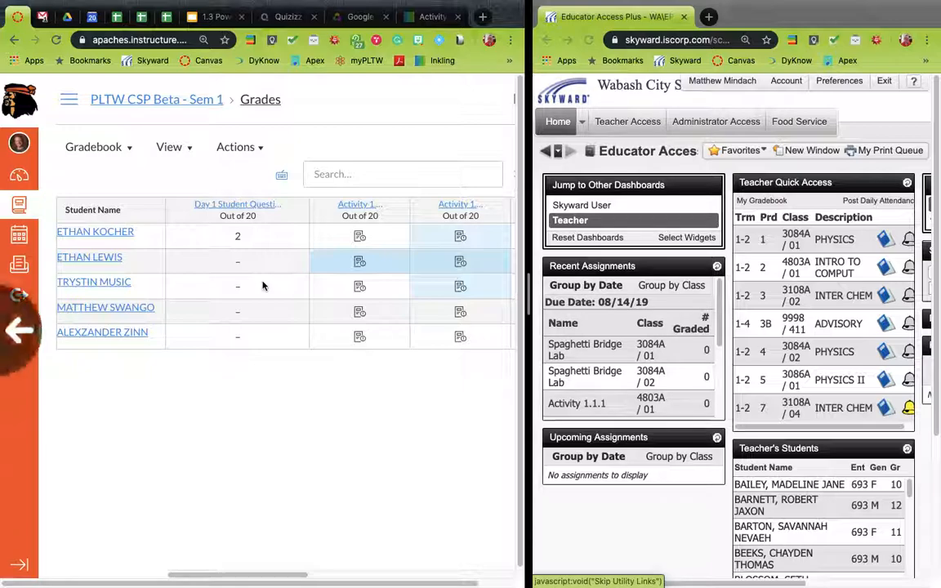
scroll(262, 285, "right", 3)
scroll(263, 285, "right", 3)
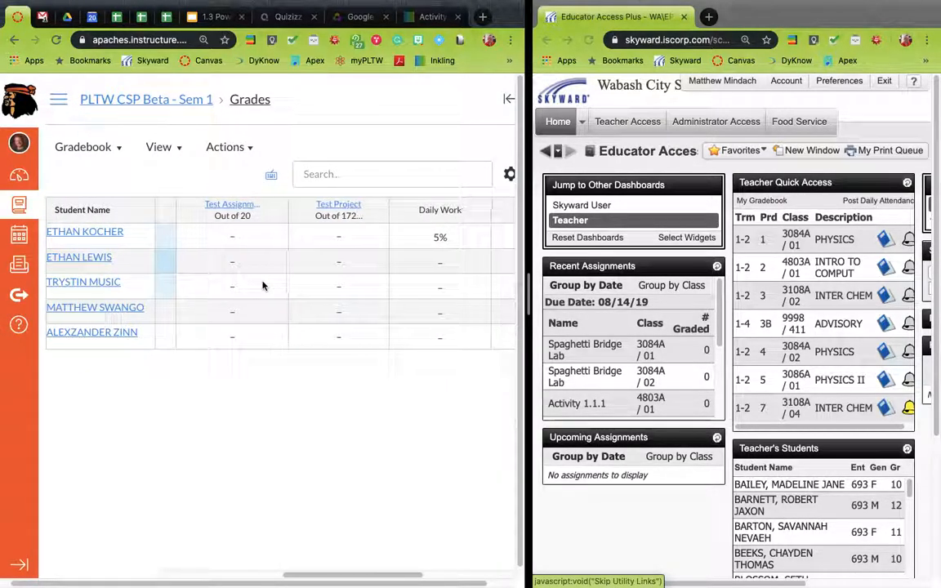
scroll(262, 285, "right", 4)
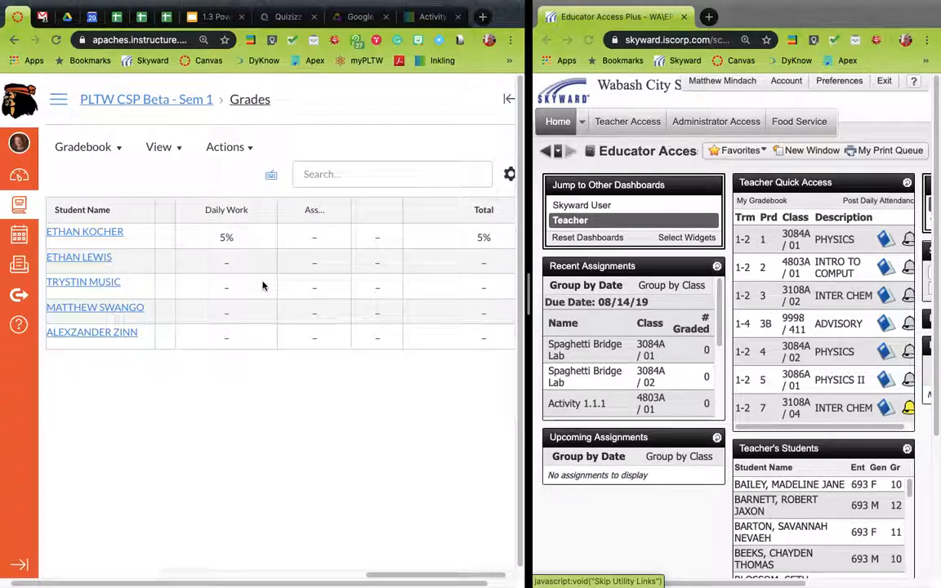
scroll(262, 285, "left", 3)
scroll(262, 285, "left", 1)
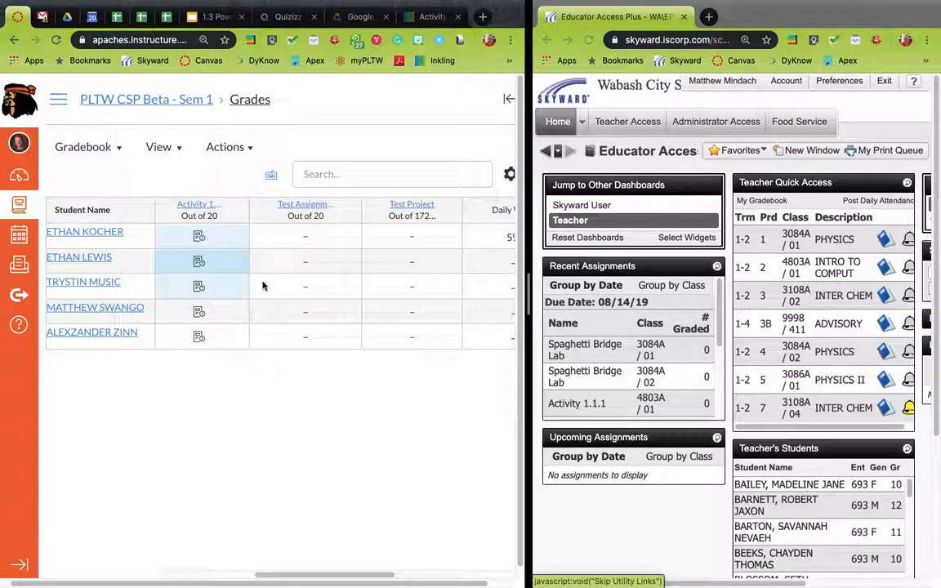
Set a default grade of 7 for all students on Test Assignment #1
left_click(307, 238)
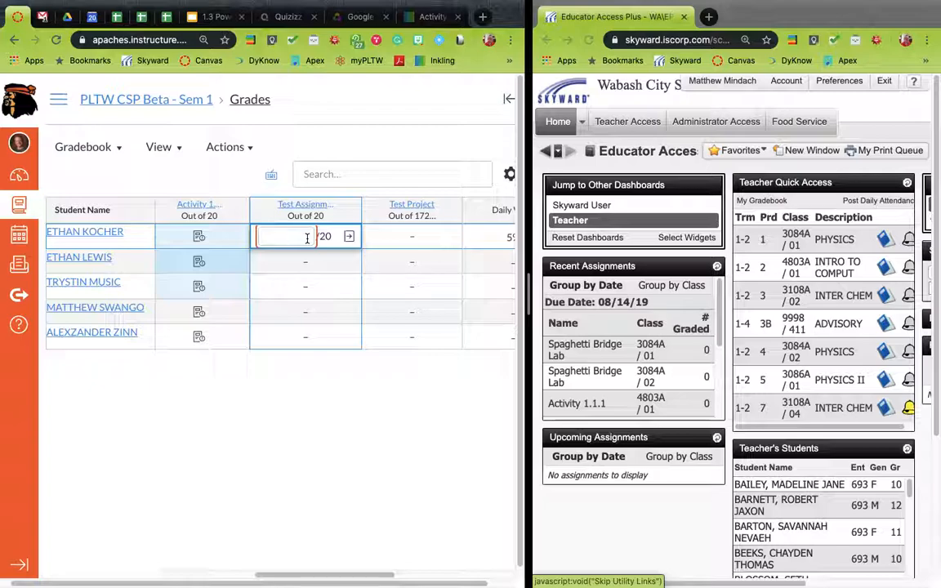
left_click(348, 210)
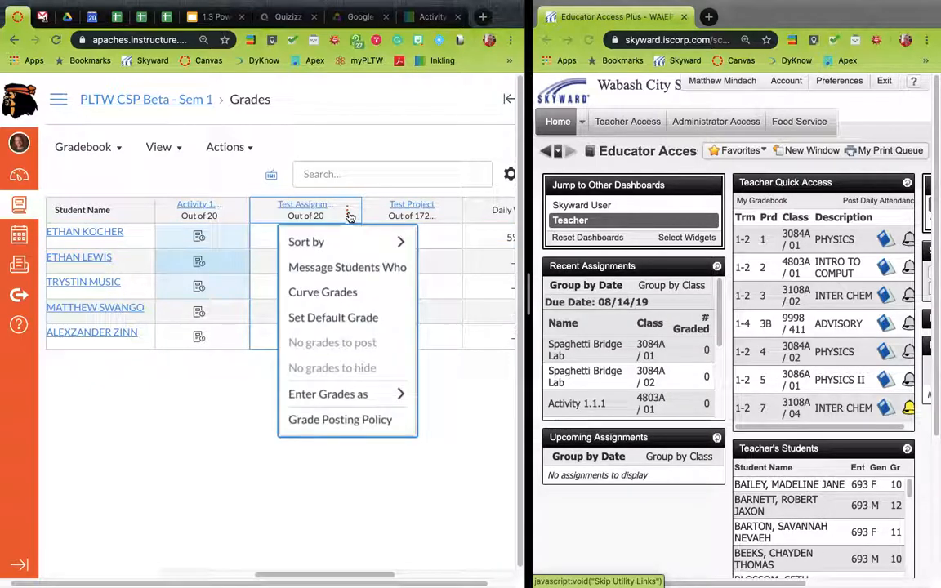
left_click(357, 317)
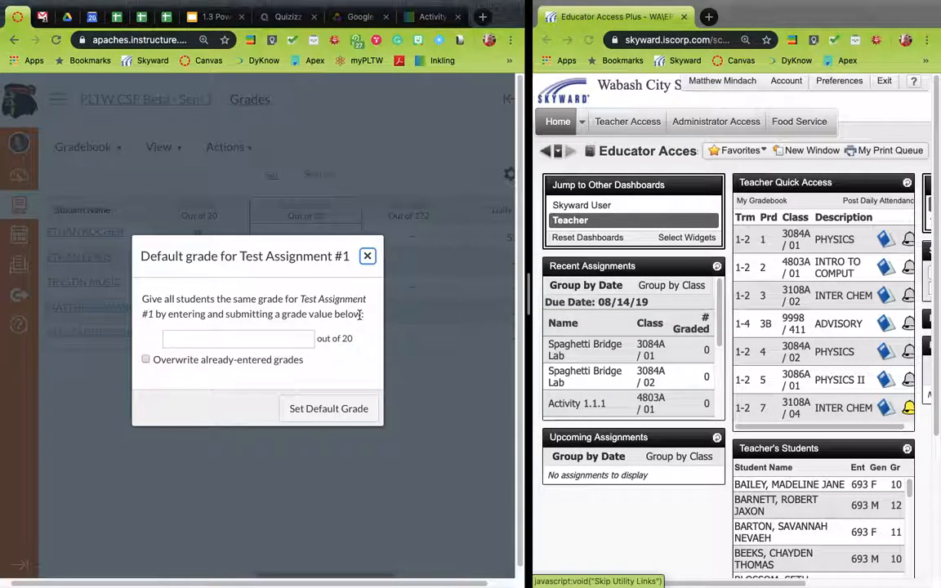
left_click(274, 340)
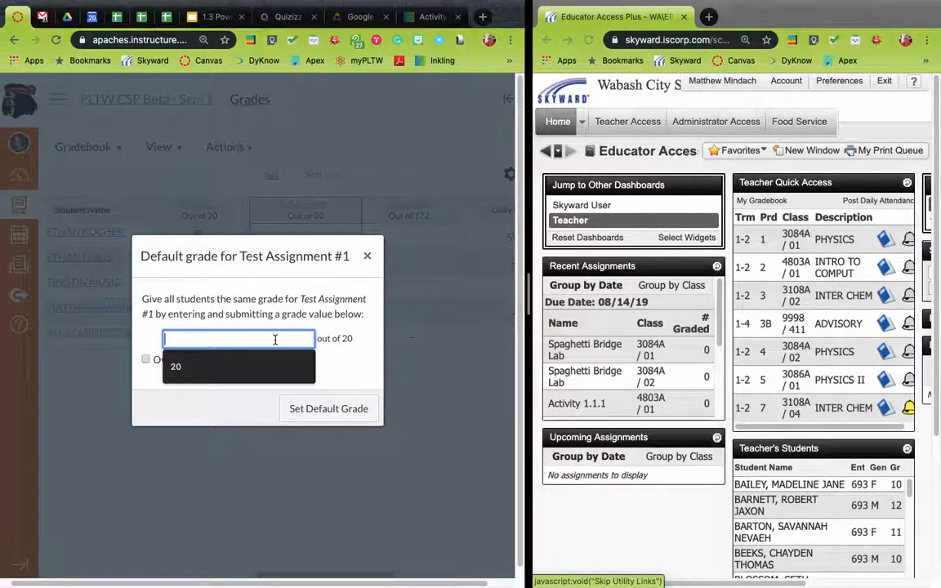
type("7")
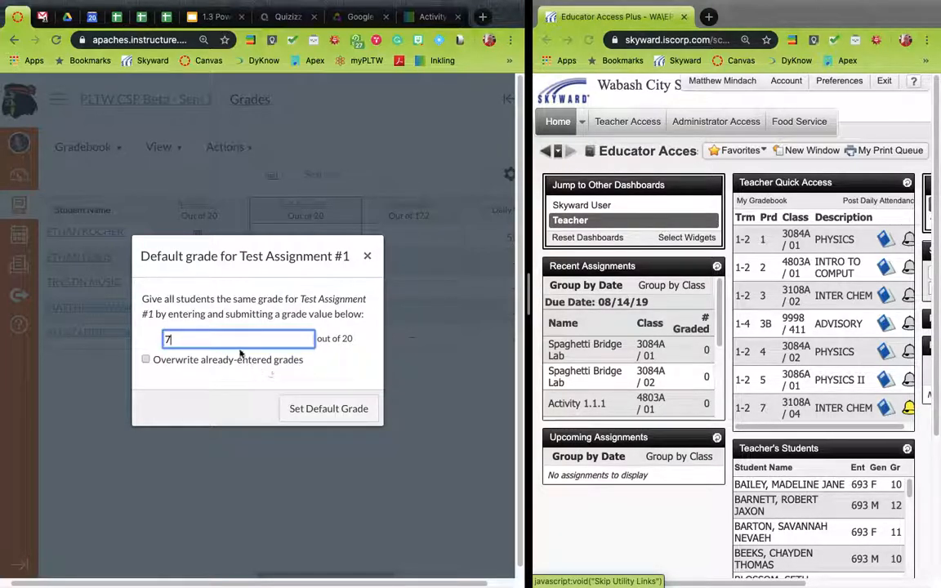
left_click(333, 409)
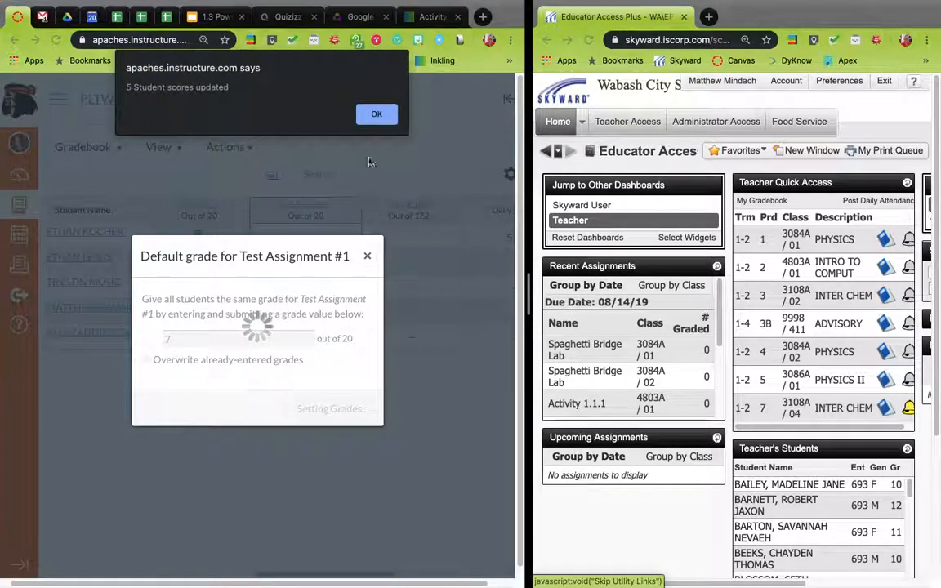
left_click(393, 113)
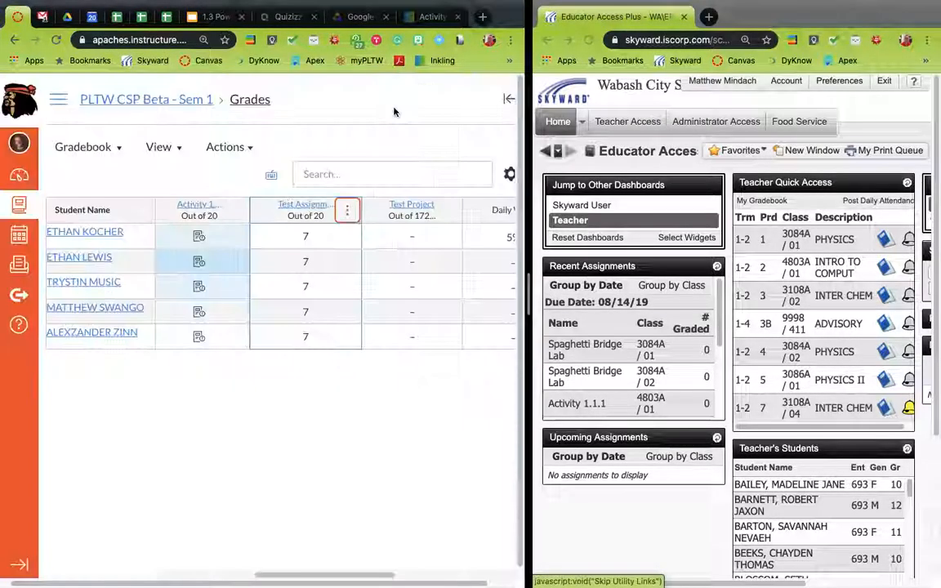
Try to set a default grade of 150,000 for all students on Test Project
left_click(413, 241)
left_click(448, 213)
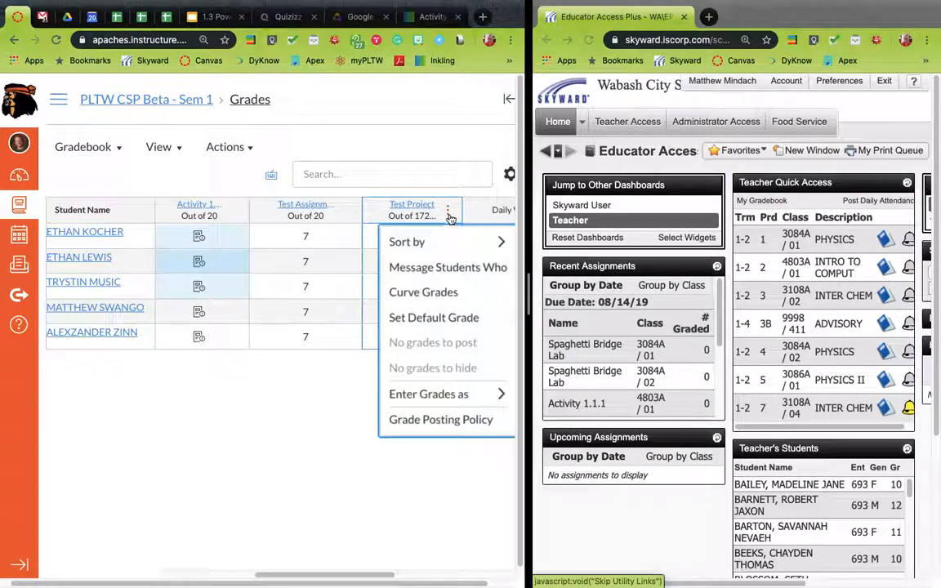
left_click(445, 318)
left_click(231, 342)
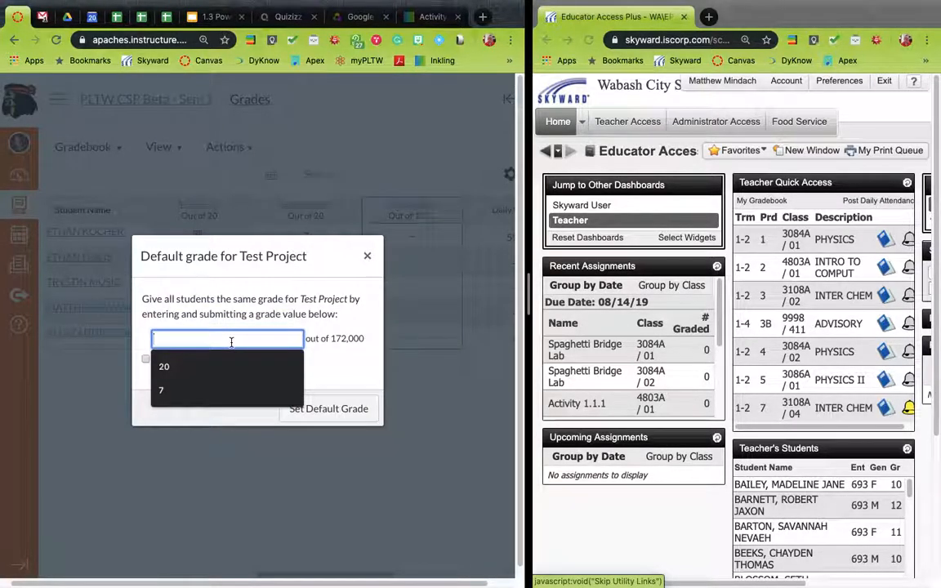
type("1")
type("0,00")
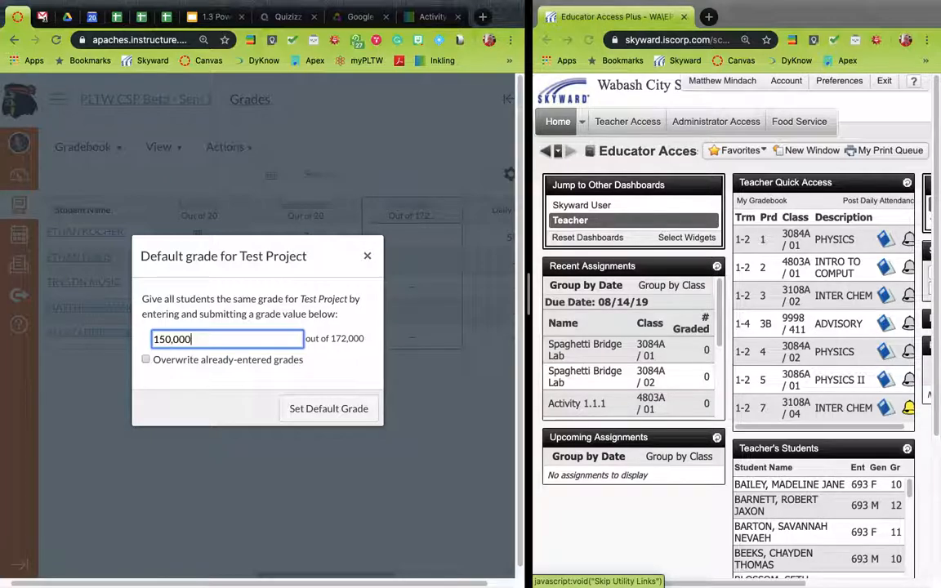
left_click(333, 411)
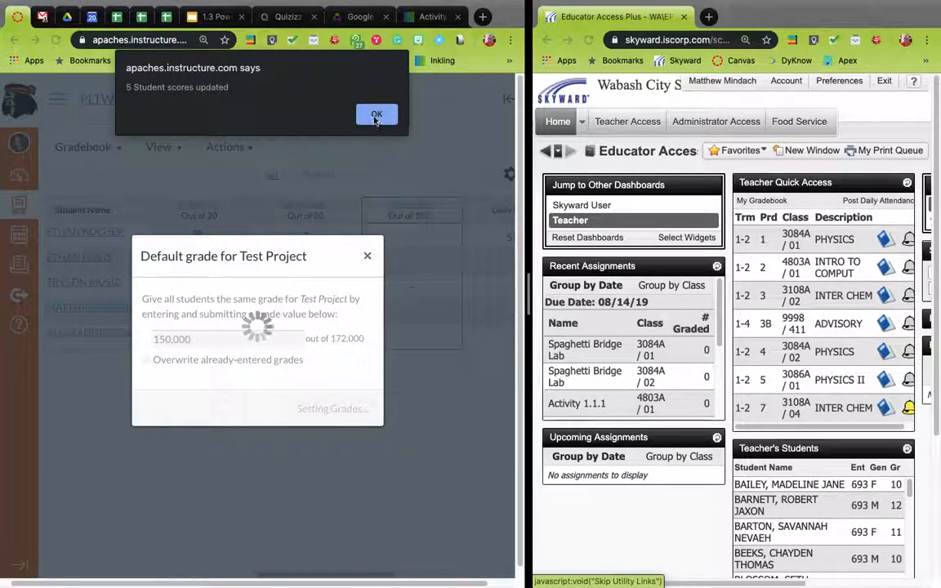
left_click(376, 116)
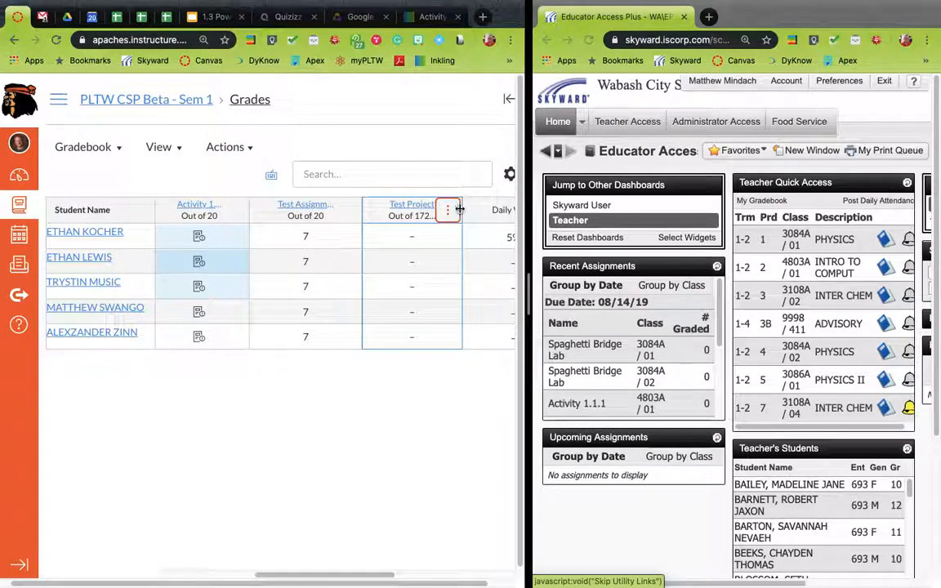
Enter Test Project grades of 150,000 for the first four students and 78 for the last student
left_click_drag(463, 212, 493, 214)
left_click(424, 236)
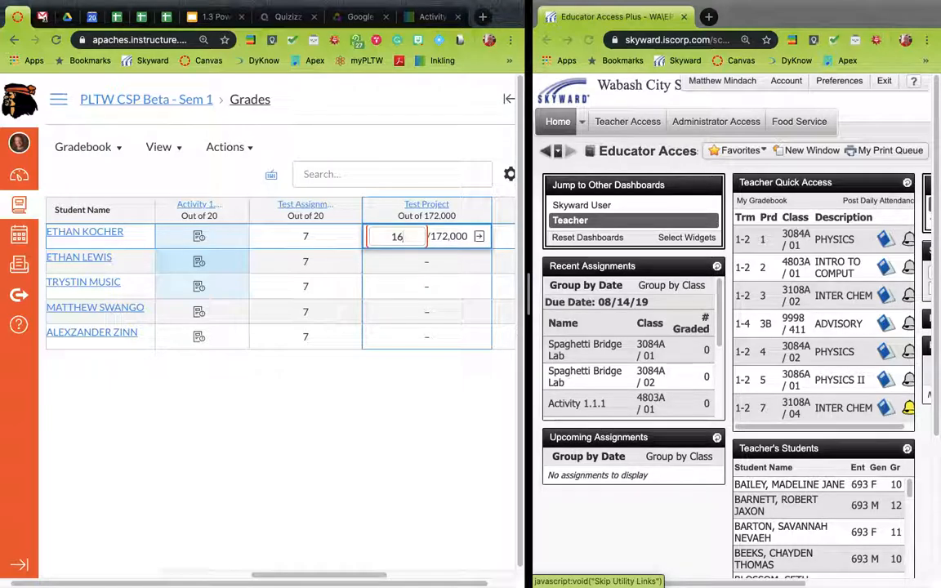
type("150000")
key("Return")
type("150000")
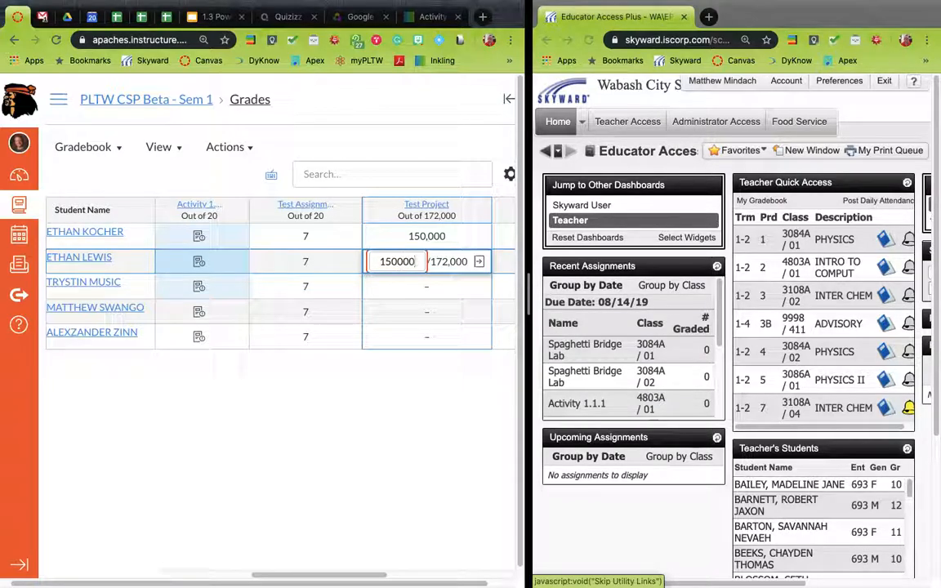
key("Return")
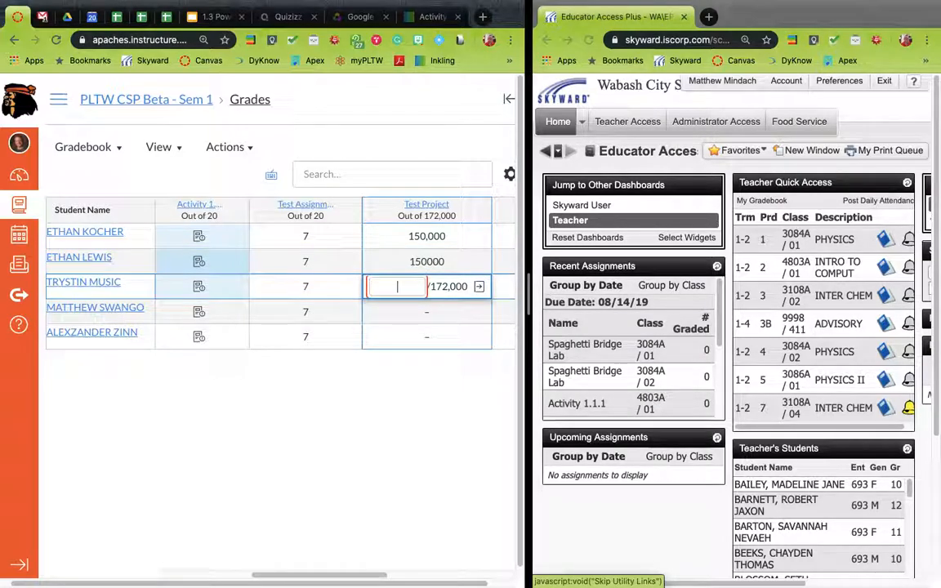
type("150000")
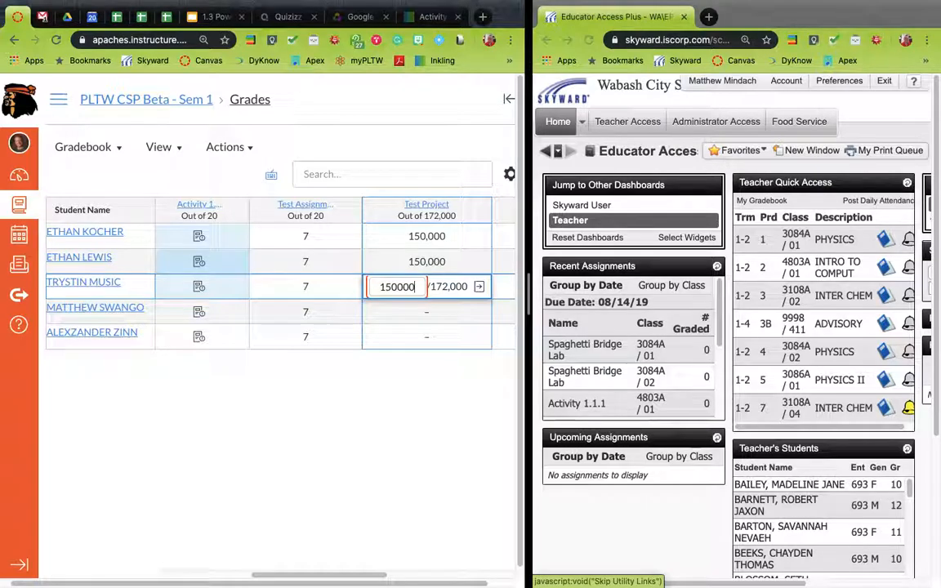
key("Return")
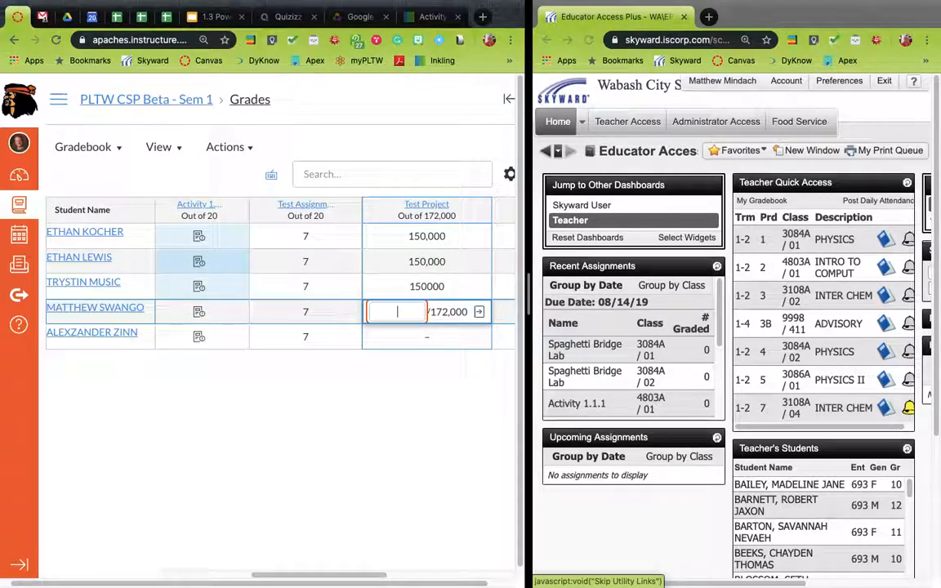
type("150,000")
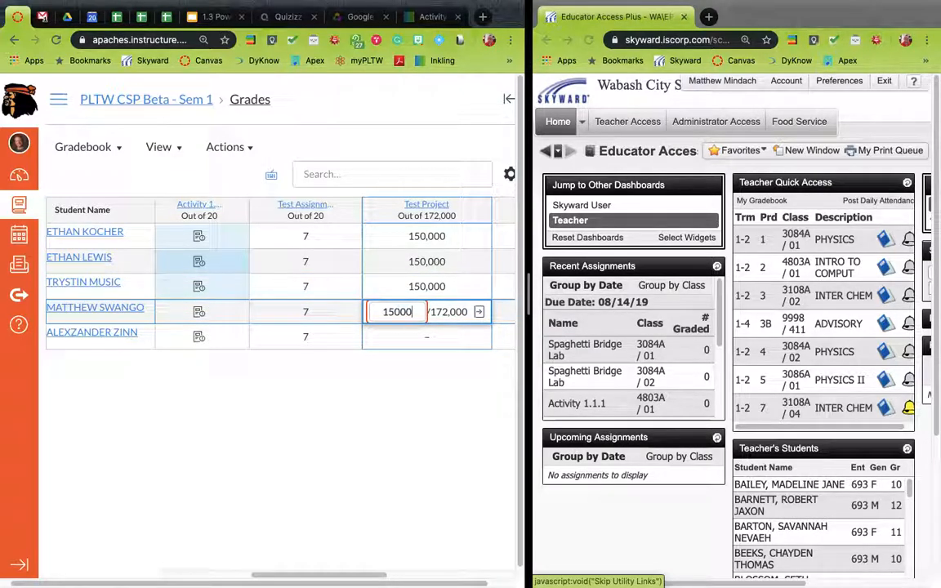
key("Return")
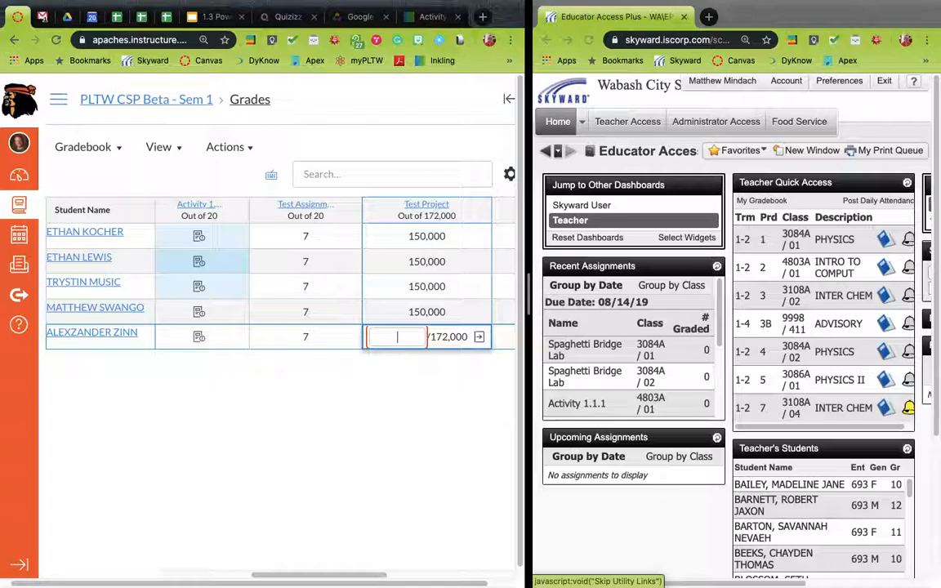
type("78")
key("Return")
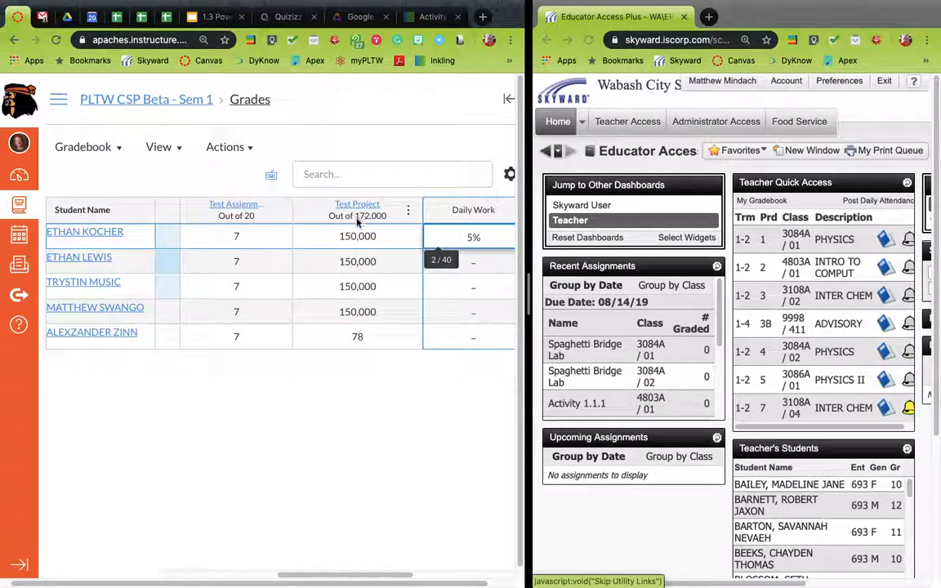
Sync the course grades for all sections to Skyward by posting them, then close the sync dialog
scroll(279, 219, "left", 6)
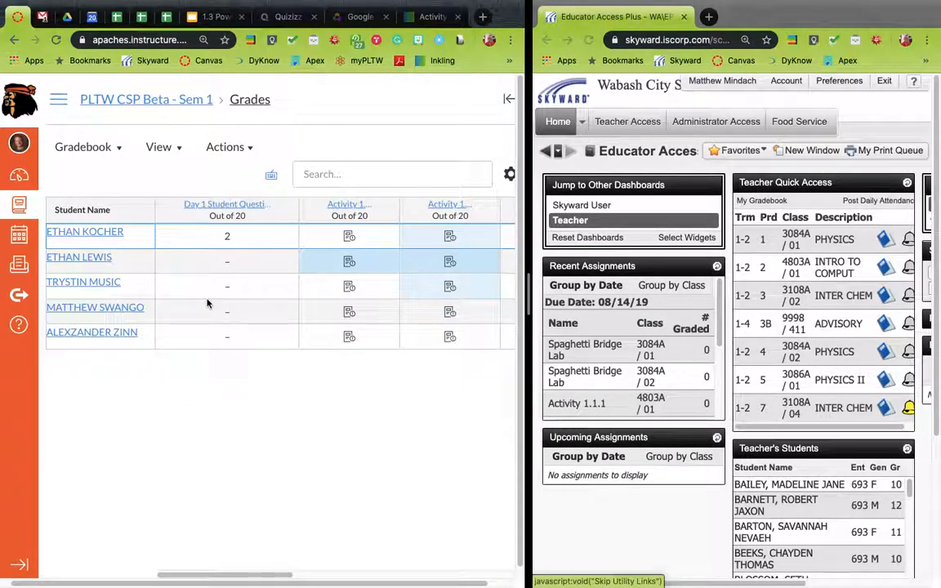
left_click(254, 152)
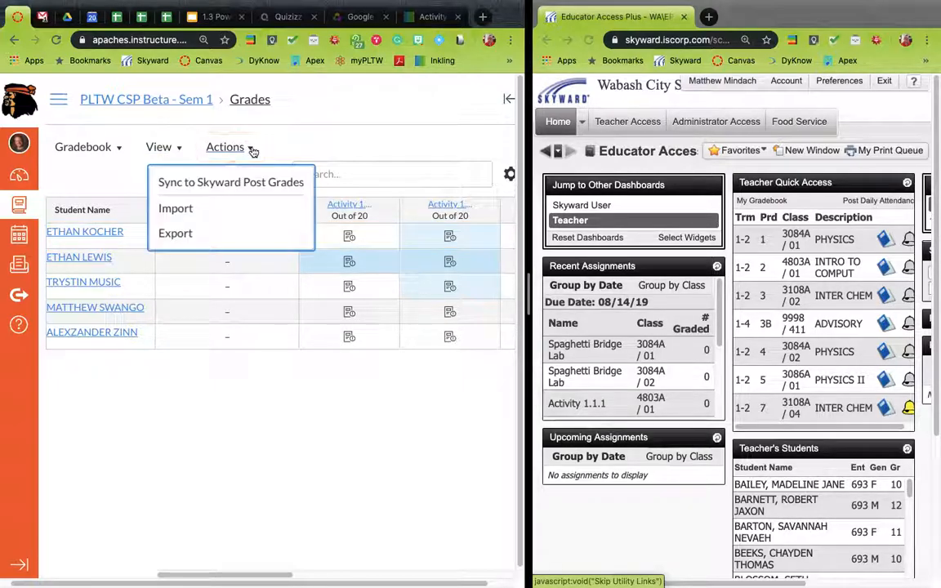
left_click(230, 186)
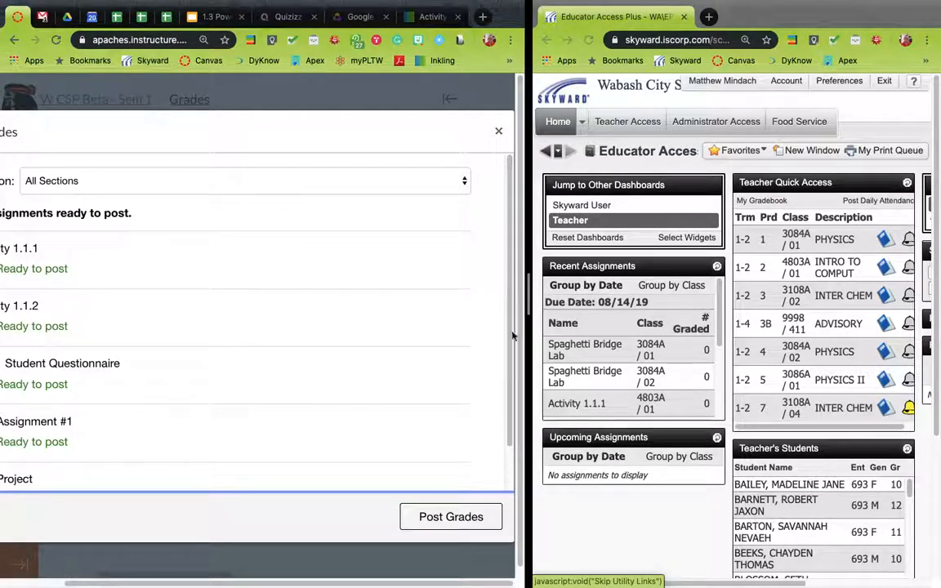
left_click_drag(530, 296, 659, 293)
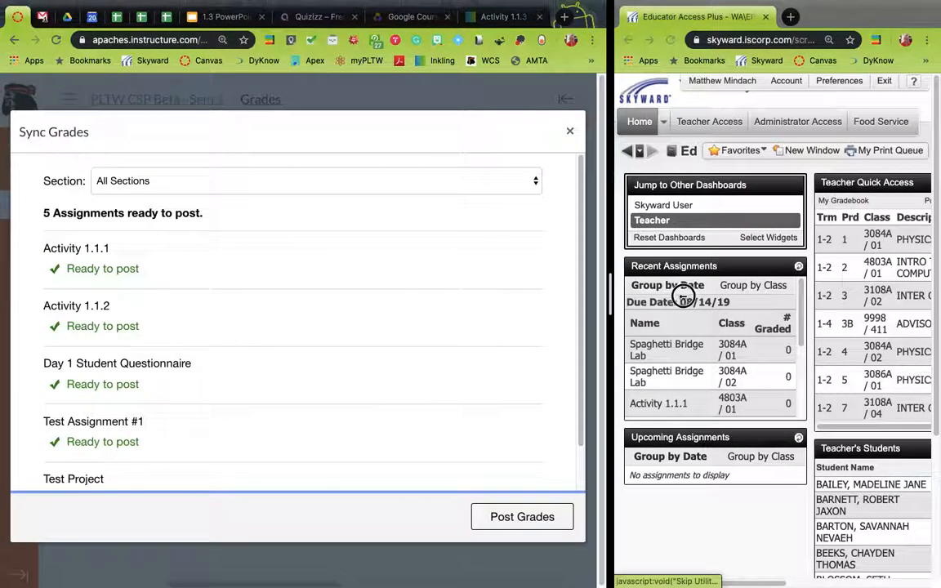
scroll(390, 381, "down", 1)
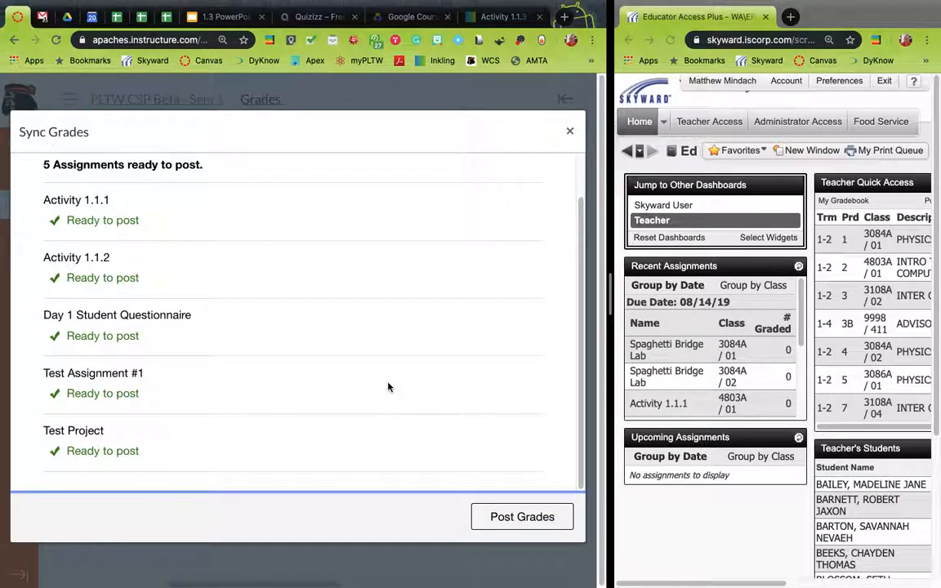
scroll(389, 388, "up", 1)
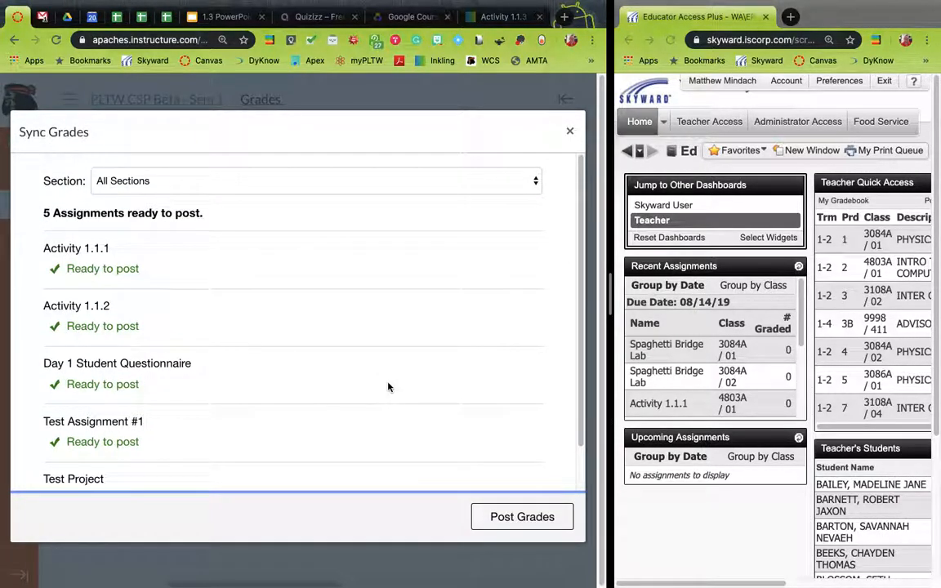
scroll(389, 385, "down", 1)
scroll(389, 385, "up", 1)
left_click(539, 523)
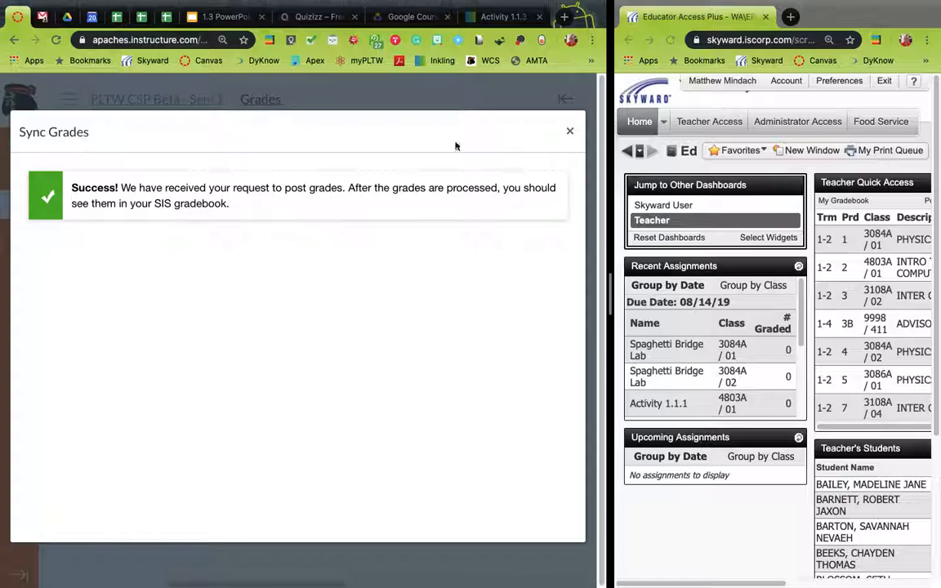
left_click(570, 132)
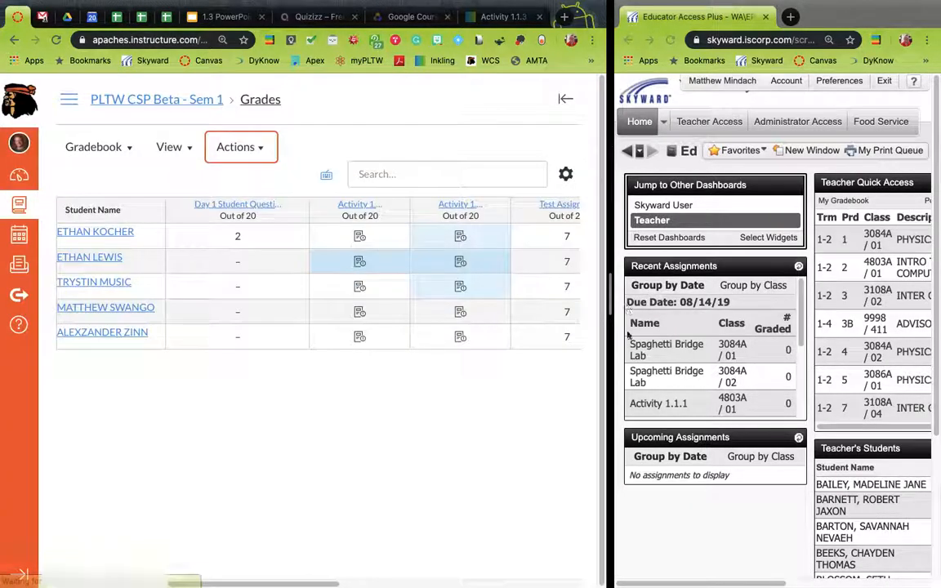
Open the Skyward gradebook for the Intro to Computer Science class
left_click_drag(436, 285, 294, 280)
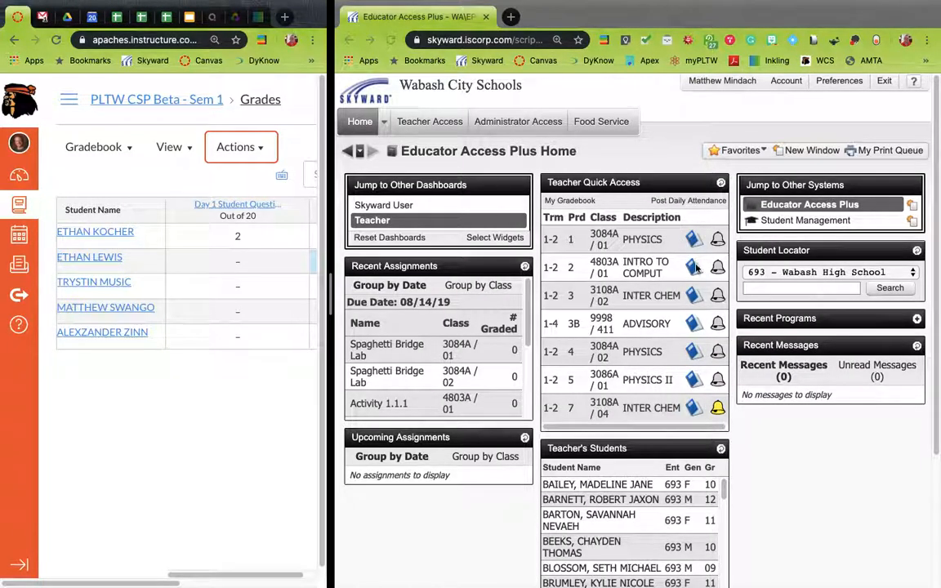
left_click(628, 242)
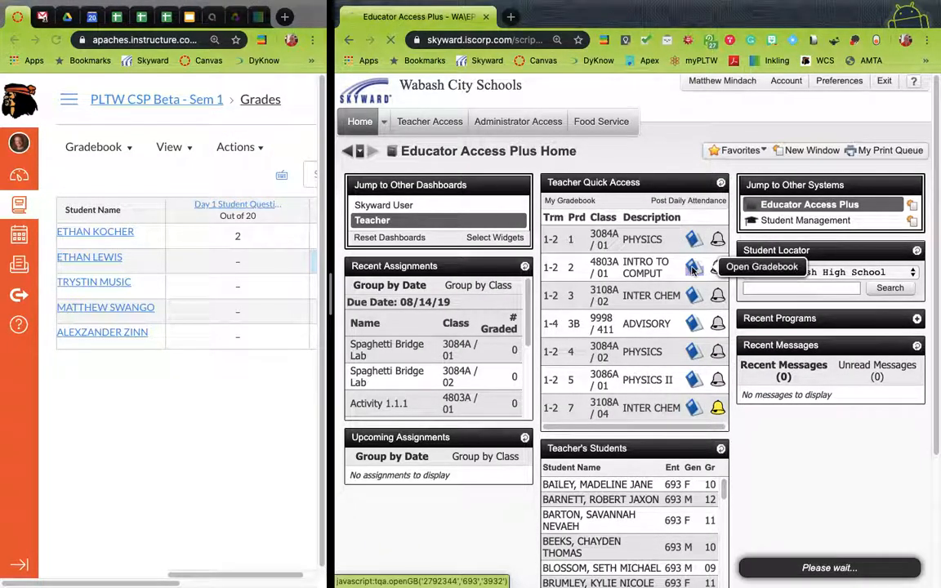
left_click(693, 272)
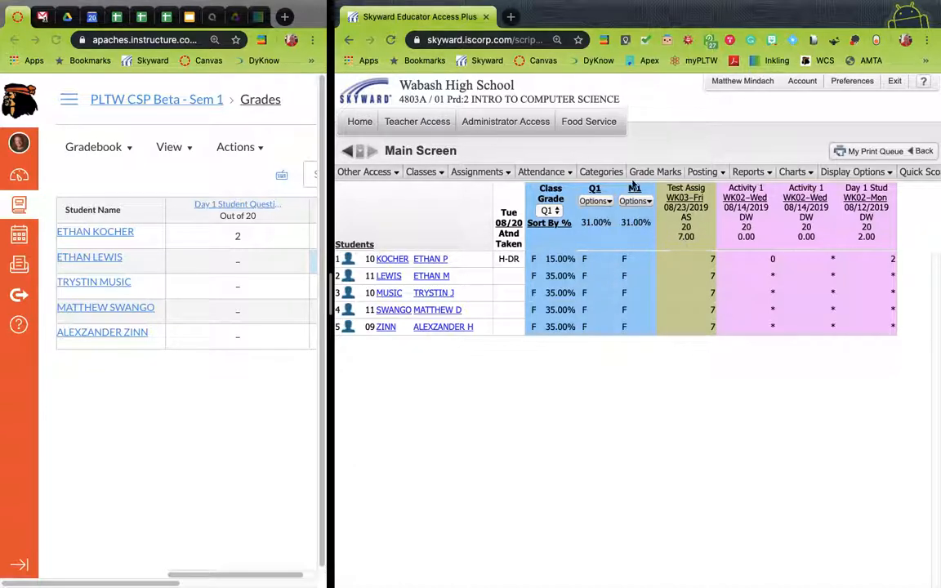
Compare the Skyward gradebook's assignment columns and grades with the Canvas gradebook columns
left_click(539, 172)
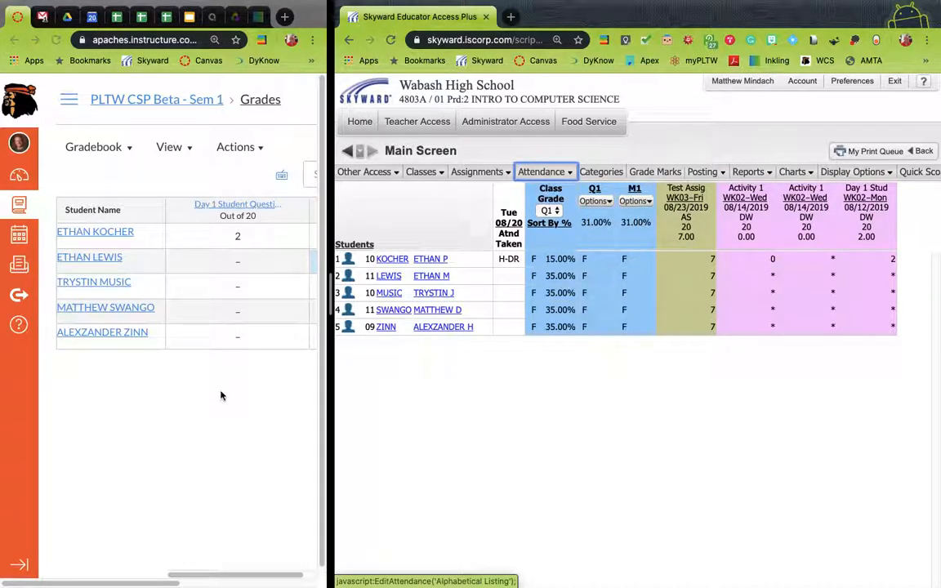
scroll(221, 397, "left", 5)
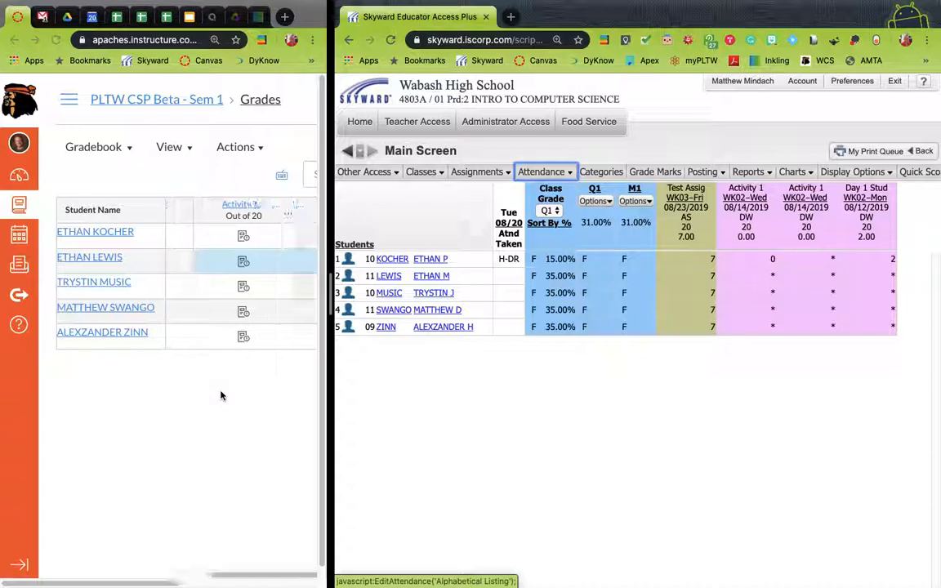
left_click_drag(348, 293, 499, 291)
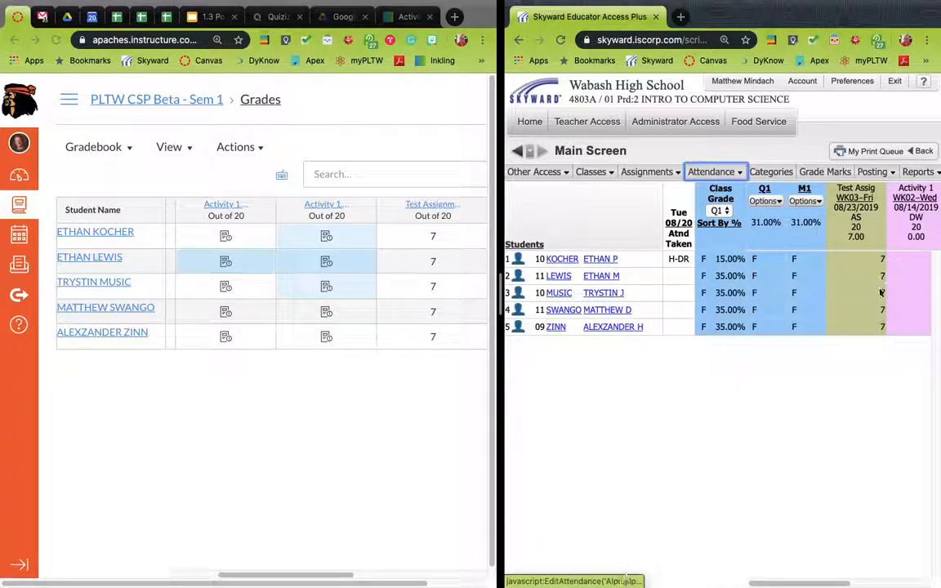
scroll(892, 269, "right", 5)
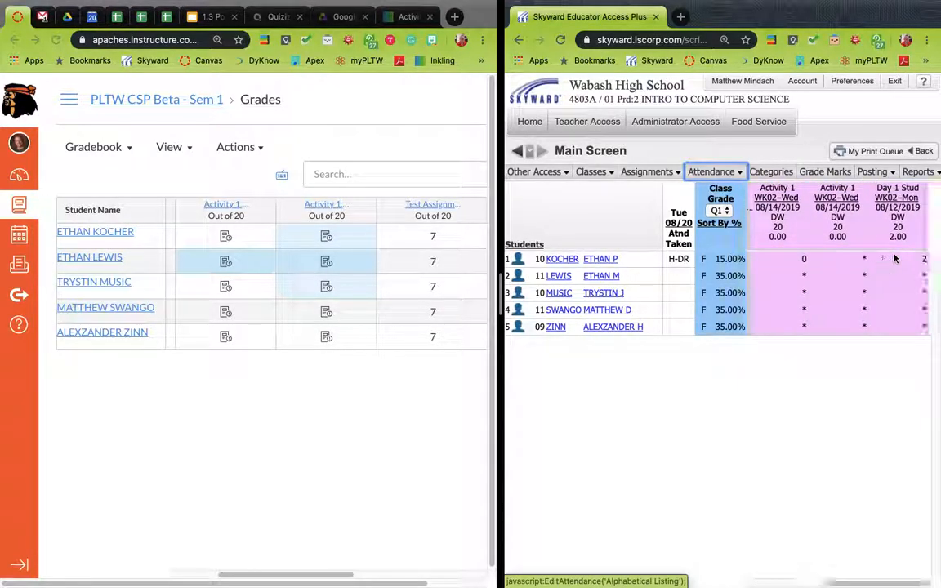
scroll(892, 258, "left", 5)
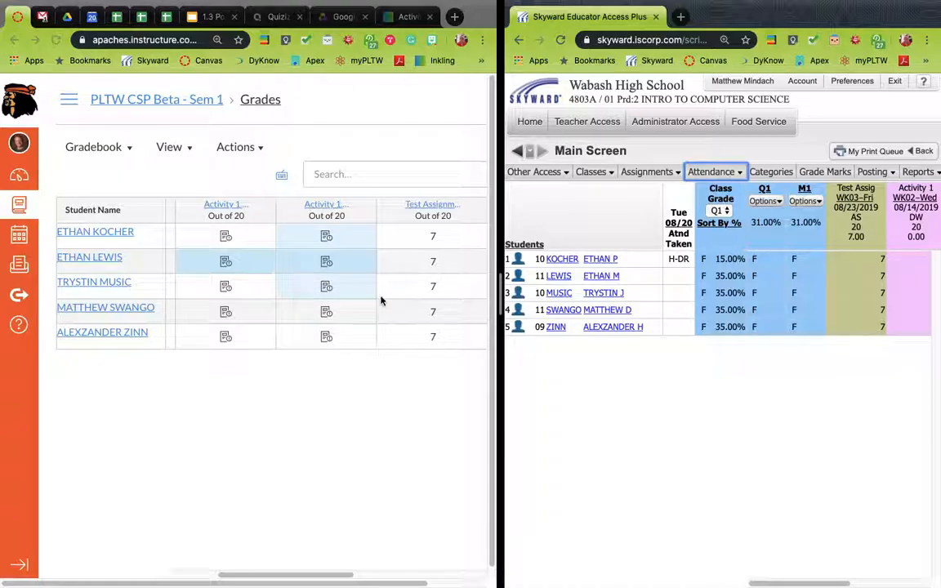
scroll(381, 301, "right", 5)
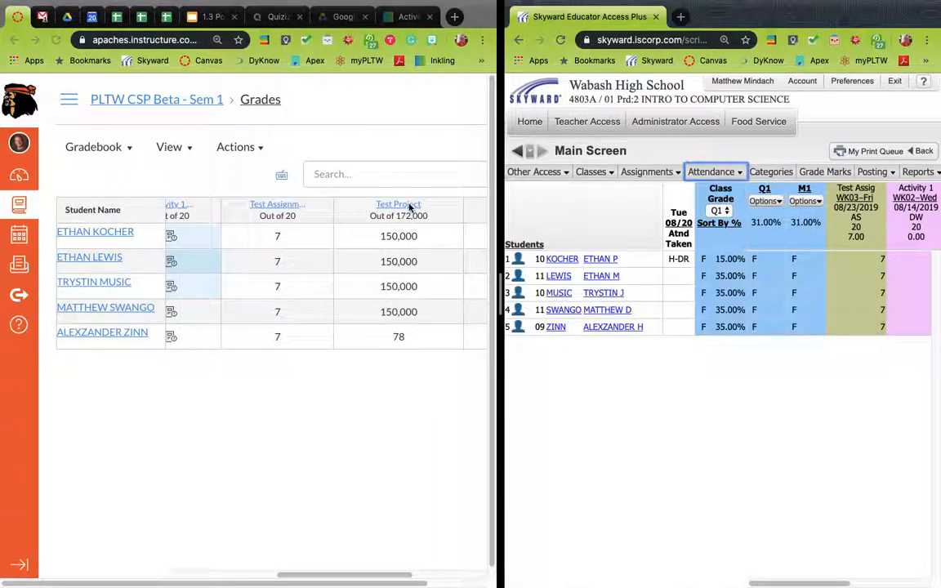
Edit the Test Project assignment, change its points to 17, and save it
left_click(410, 209)
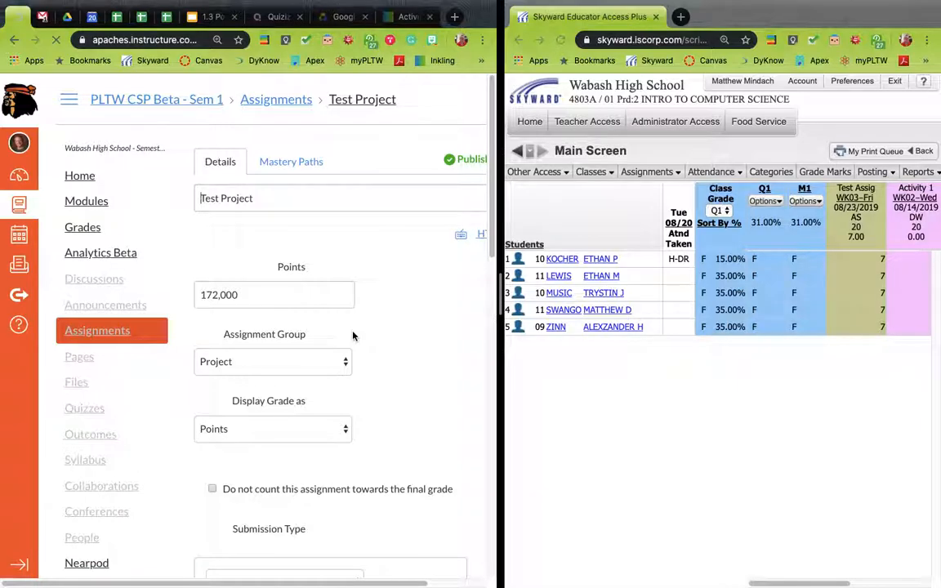
scroll(316, 425, "down", 3)
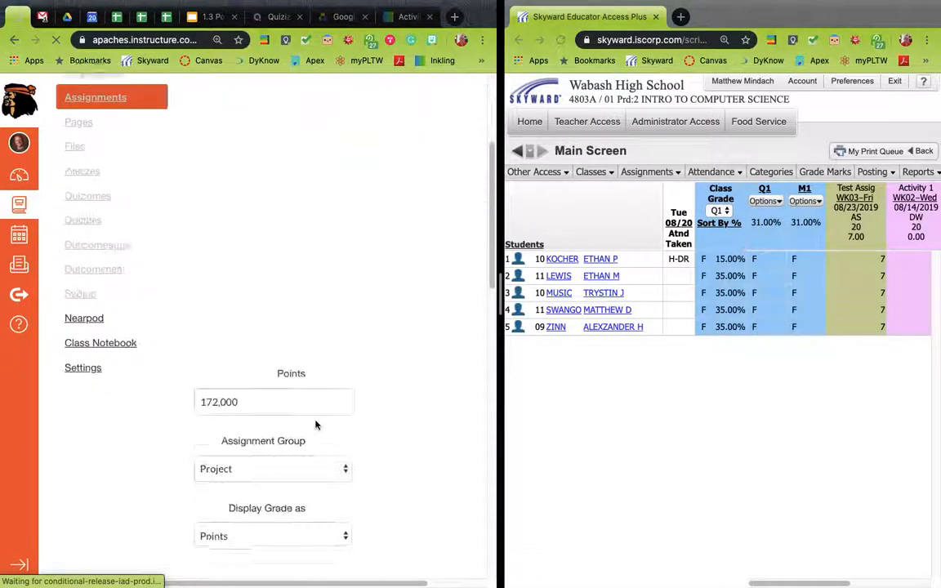
left_click(223, 374)
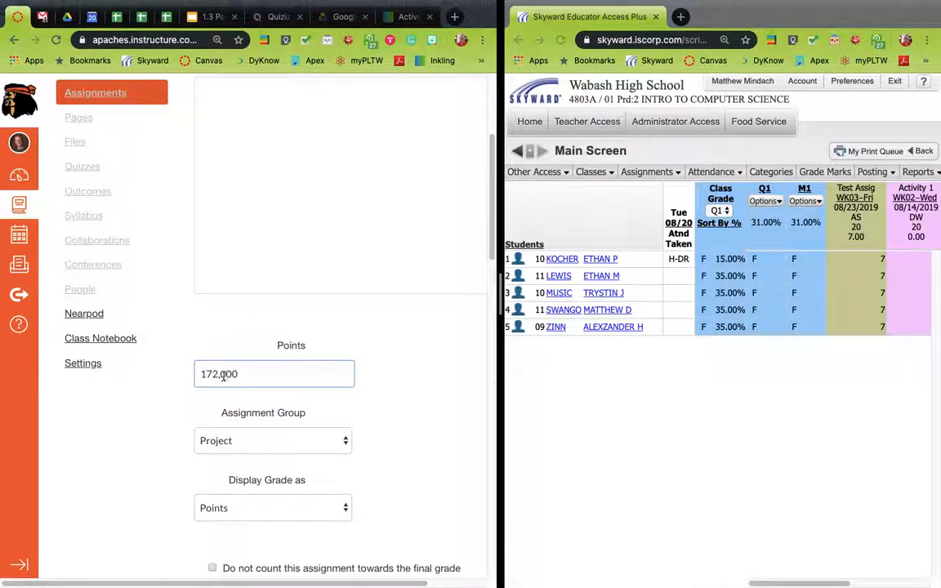
left_click(217, 375, "shift")
key("BackSpace")
scroll(437, 439, "down", 7)
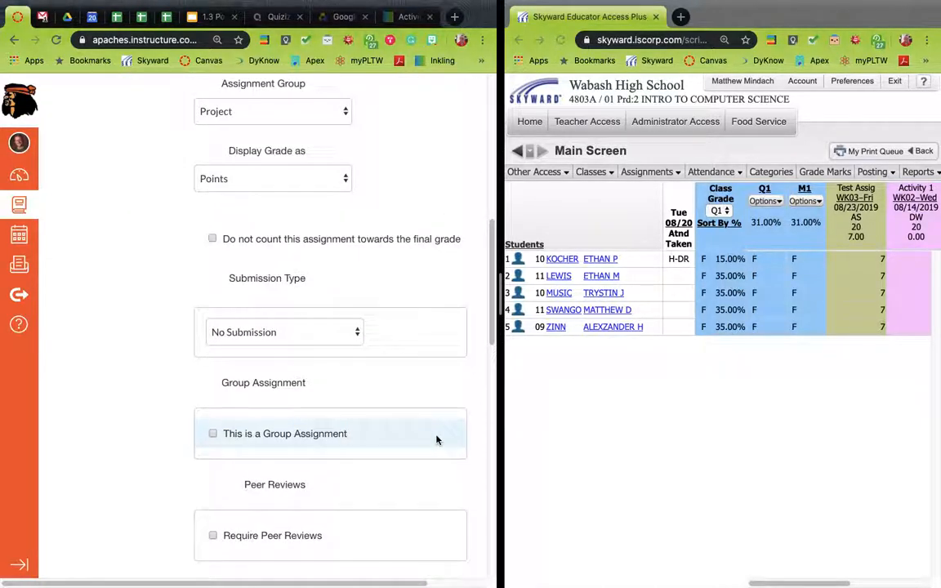
scroll(437, 440, "down", 5)
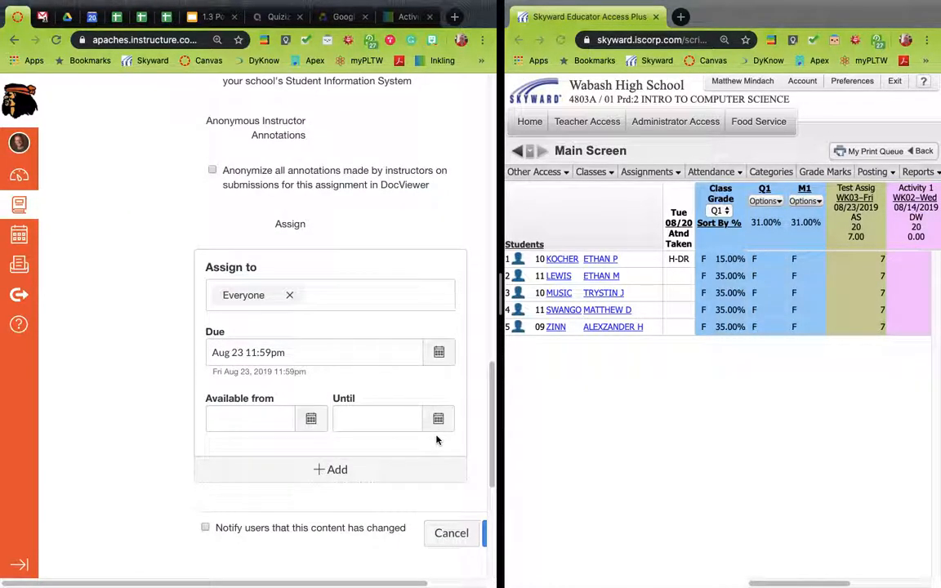
scroll(437, 442, "down", 1)
scroll(447, 463, "right", 1)
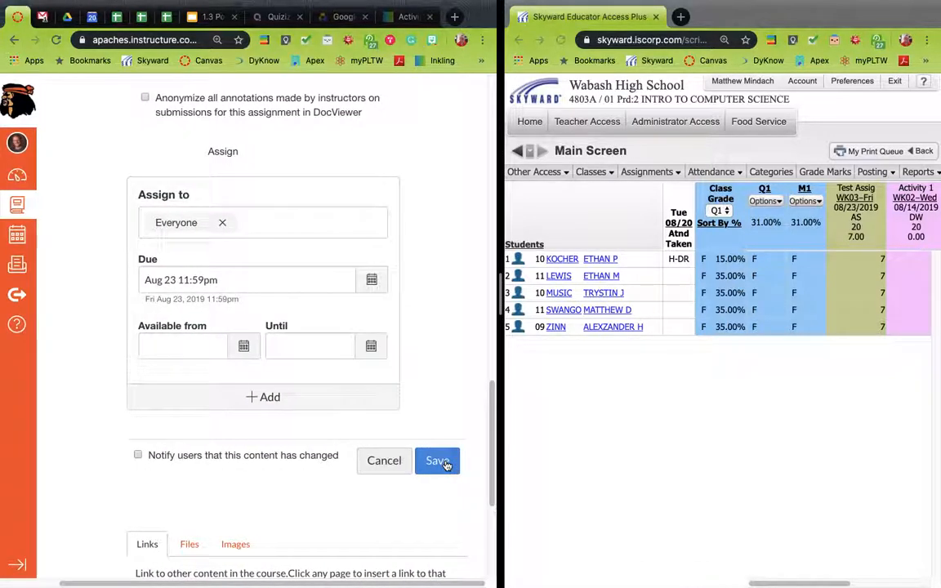
left_click(440, 462)
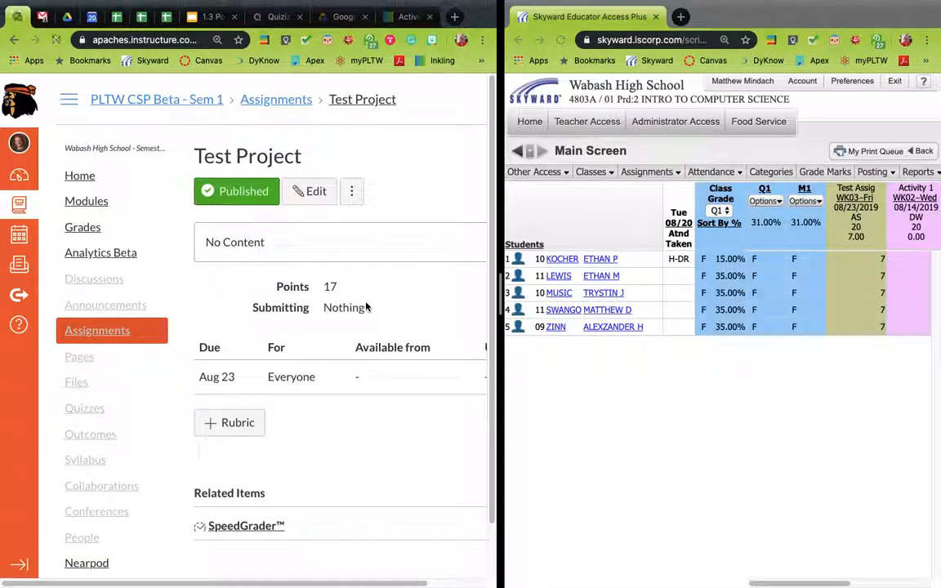
In the Canvas gradebook, give every student a default grade of 17 on Test Project, overwriting already-entered grades
left_click(117, 234)
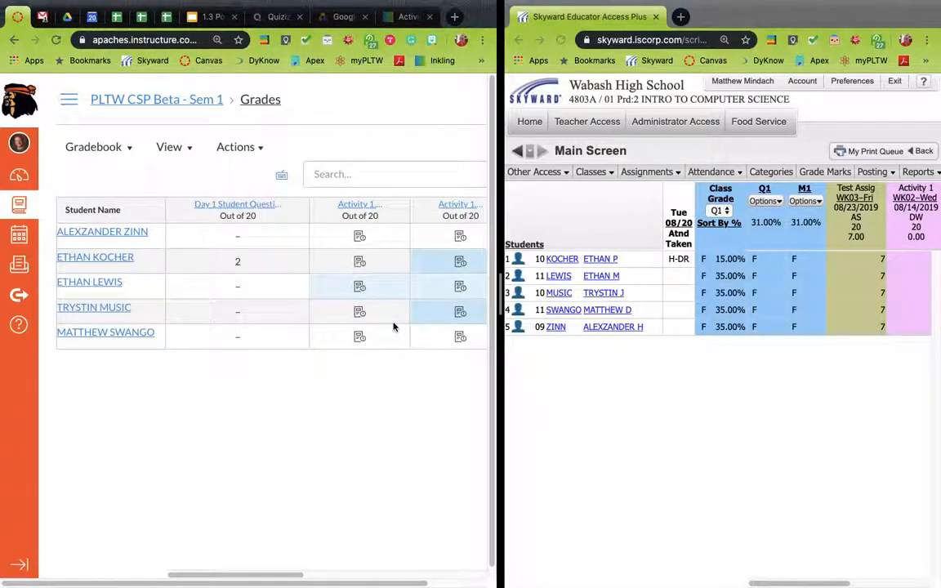
scroll(394, 325, "right", 5)
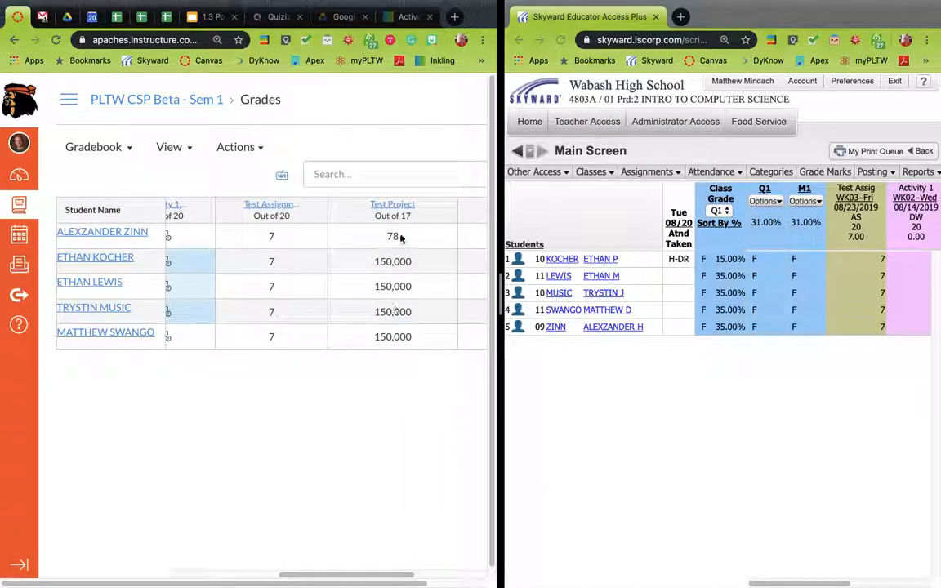
left_click(393, 237)
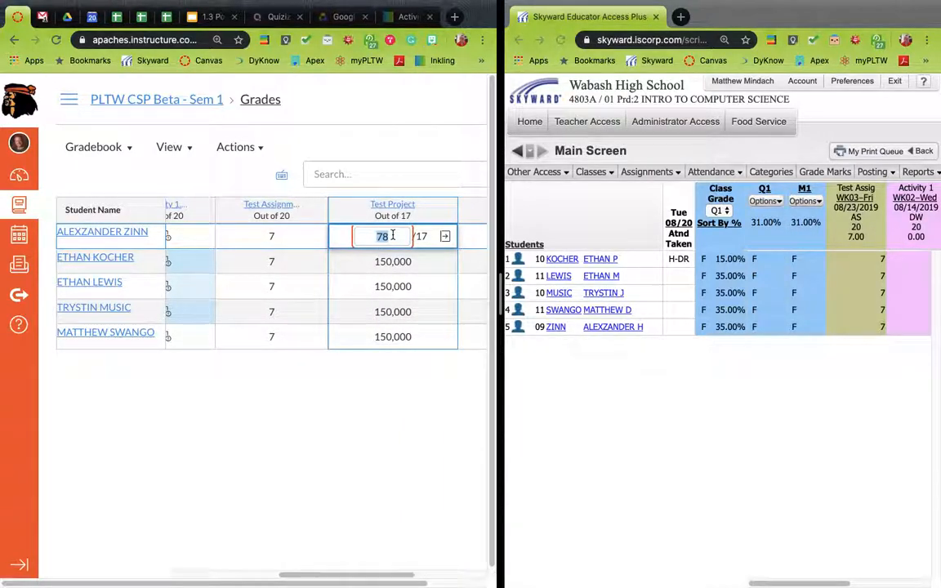
left_click(443, 211)
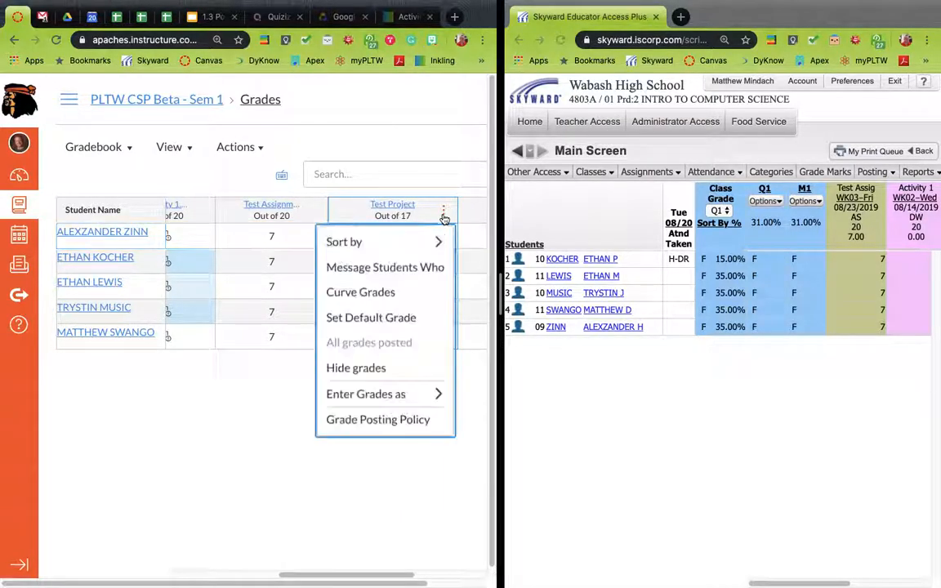
left_click(405, 318)
left_click(271, 341)
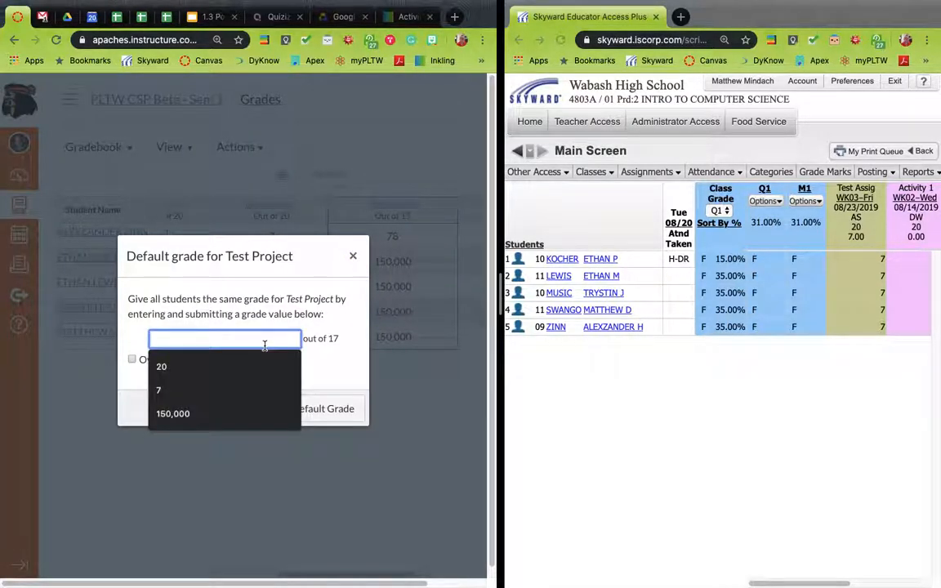
type("17")
left_click(131, 359)
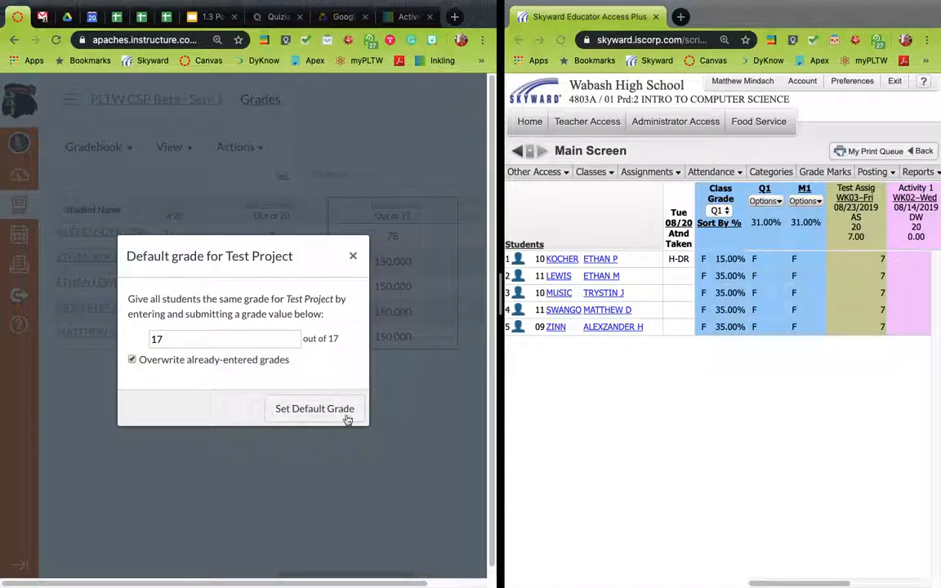
left_click(337, 411)
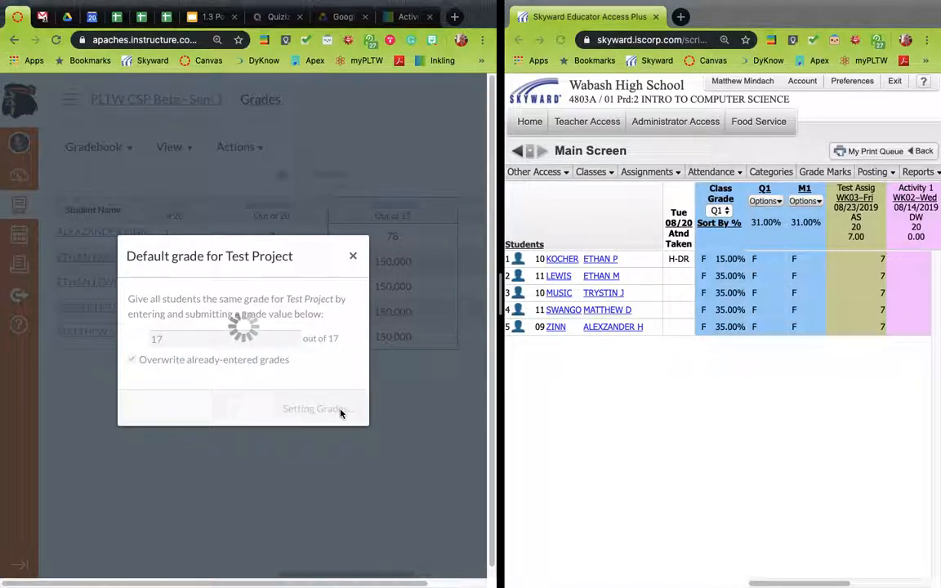
Sync the course grades for all sections to Skyward by posting them, then close the sync dialog
left_click(368, 117)
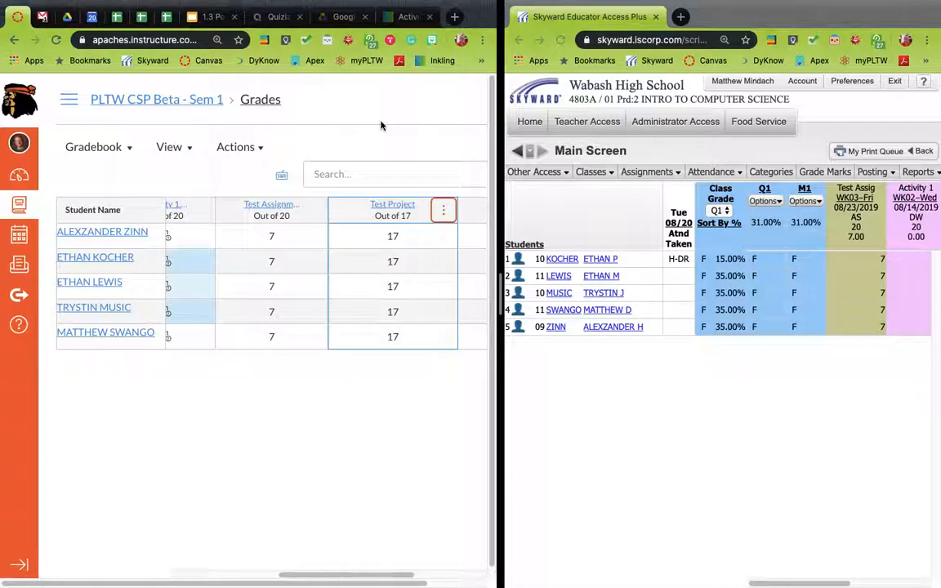
left_click(236, 147)
left_click(244, 186)
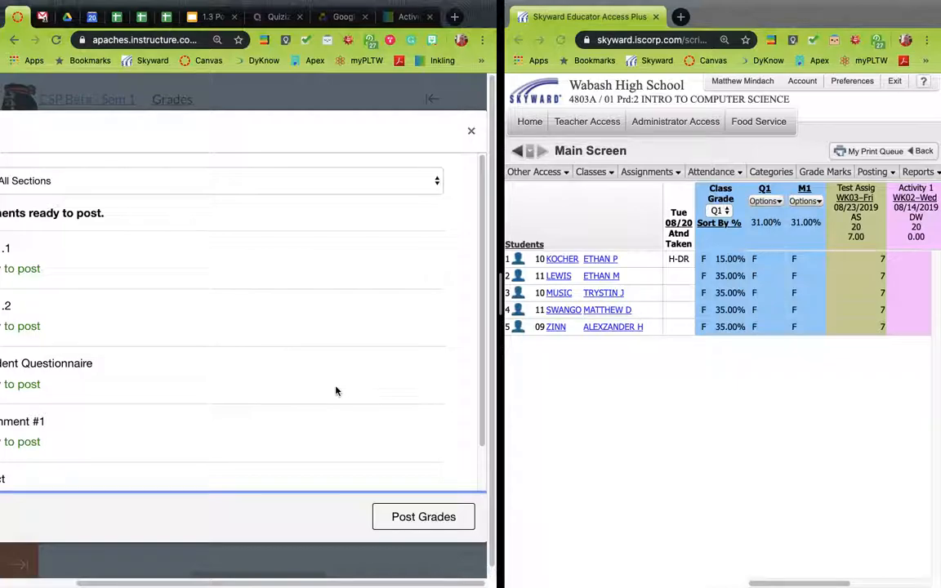
left_click(437, 514)
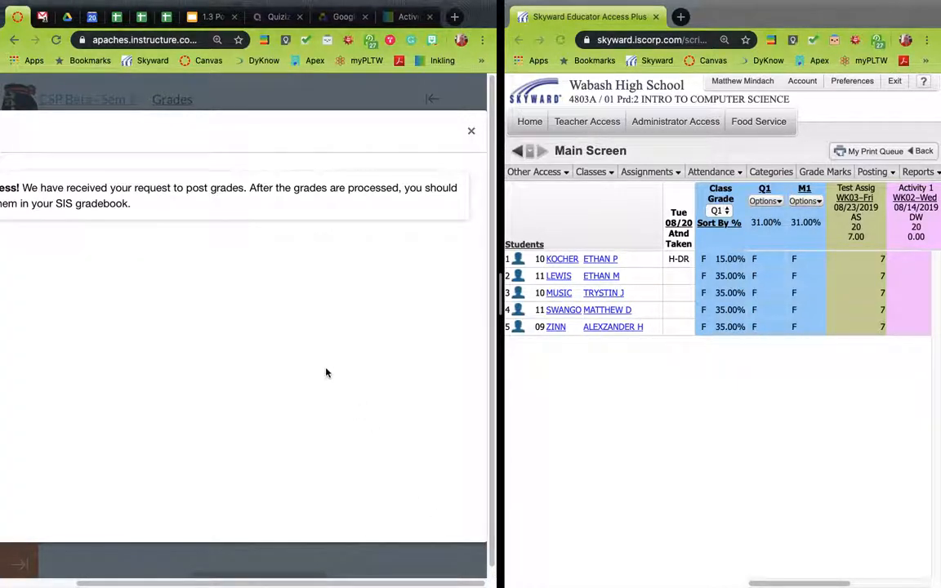
left_click(471, 131)
Reopen the Skyward gradebook for Intro to Computer Science and widen its pane to review the Test Project column
left_click(530, 125)
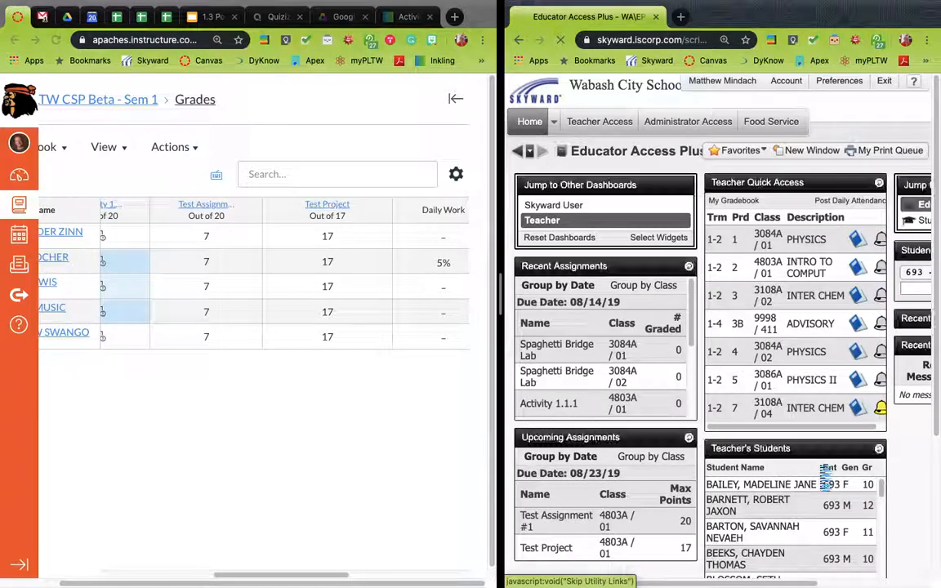
left_click(857, 274)
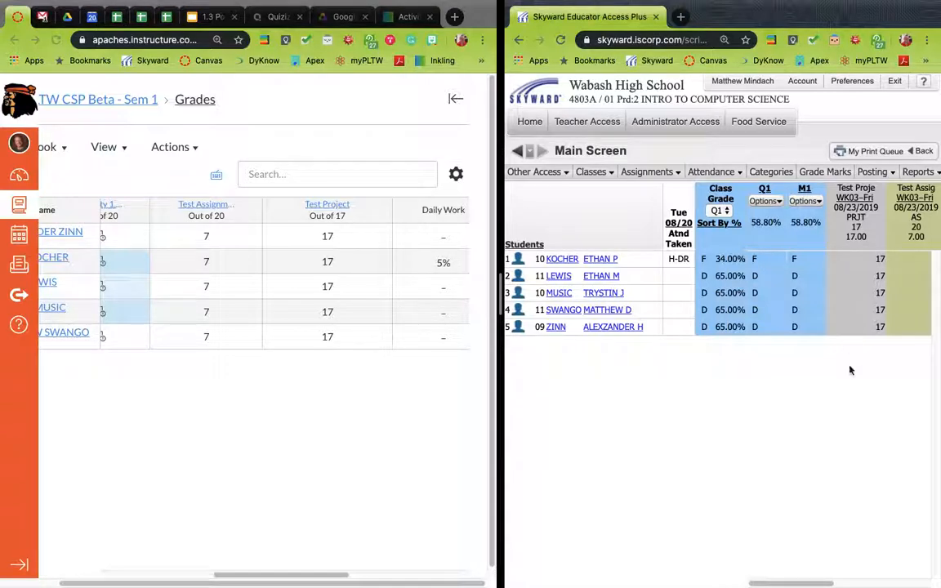
scroll(835, 401, "right", 5)
scroll(834, 402, "left", 5)
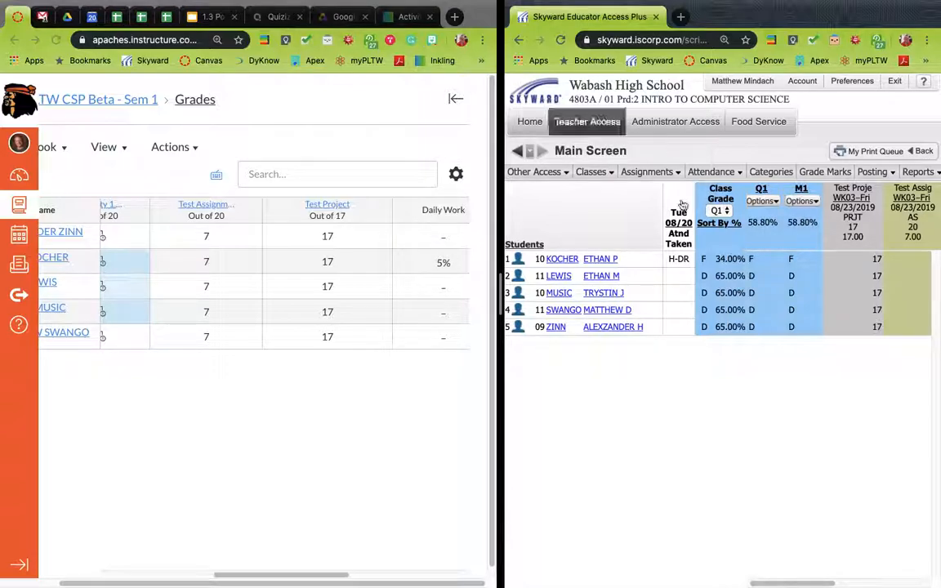
left_click(647, 172)
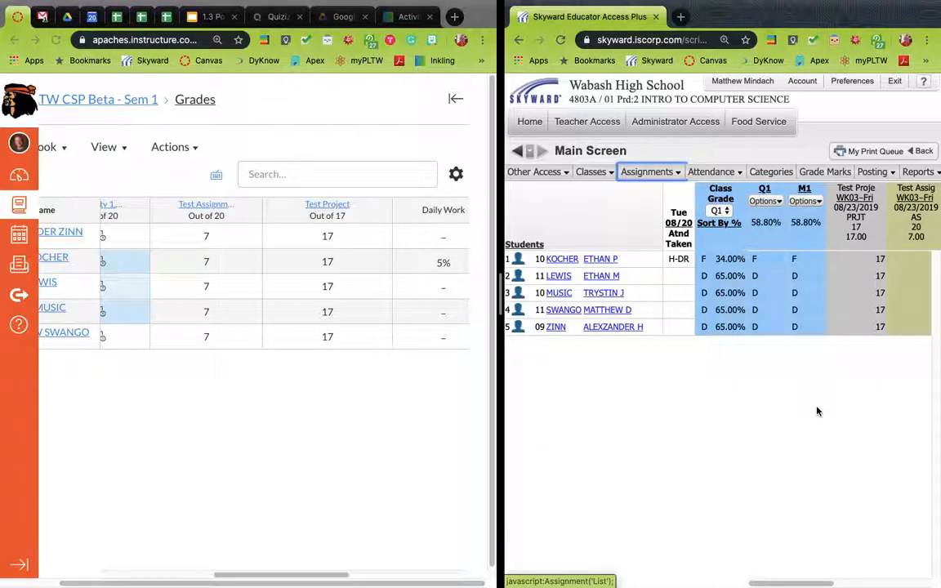
left_click_drag(500, 282, 431, 279)
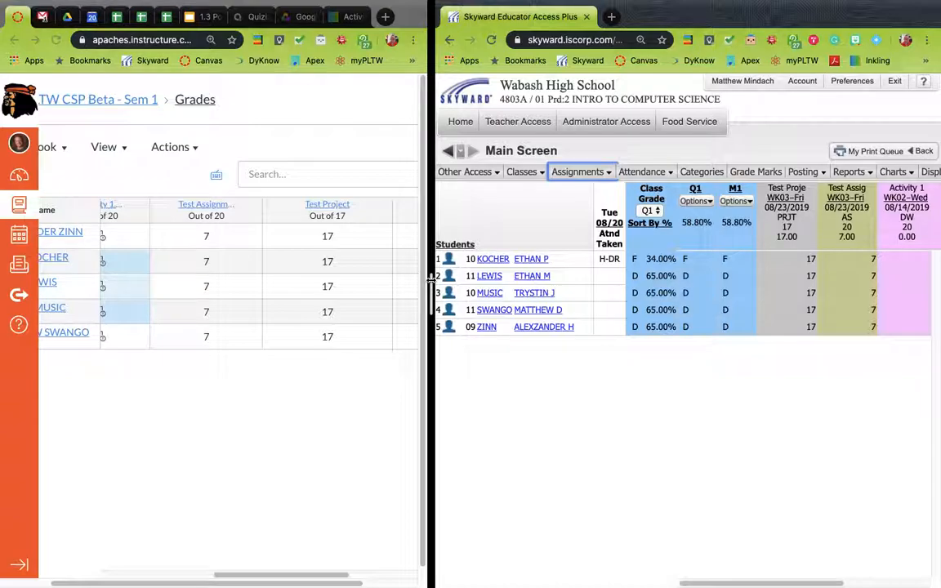